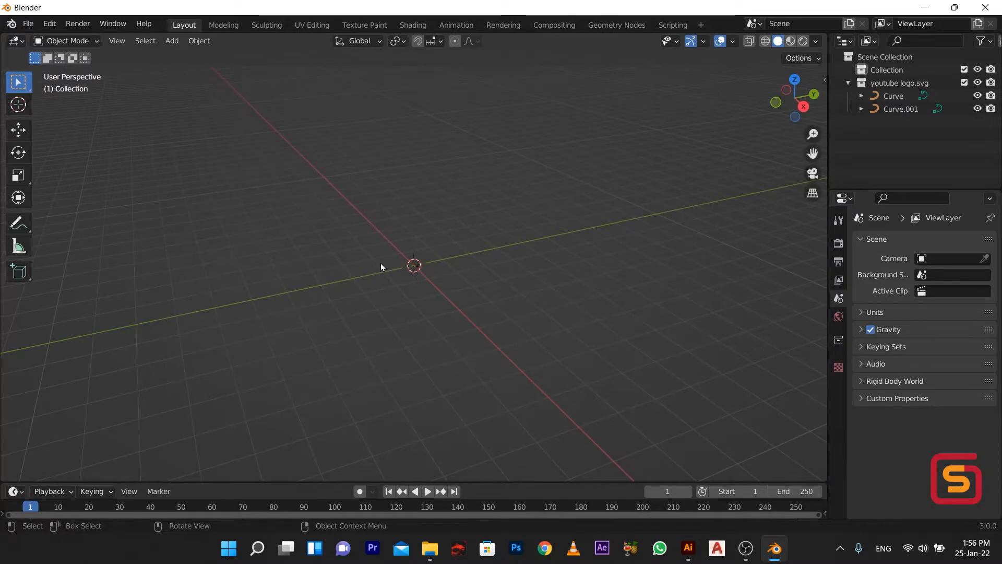
# Select both imported logo curves and scale them up together by a factor of about 16.6
pyautogui.press('a')
pyautogui.press('s')
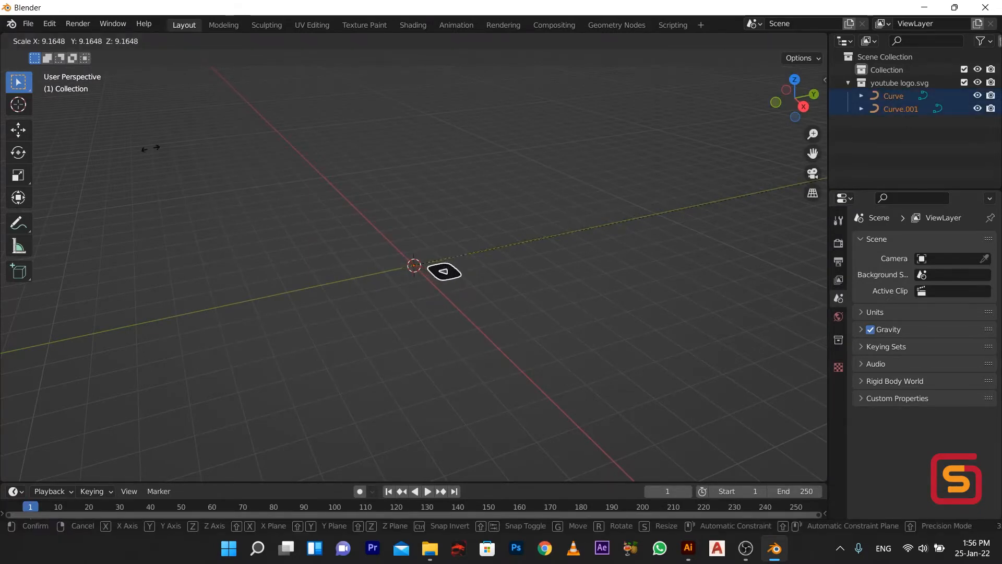
pyautogui.click(604, 161)
pyautogui.moveTo(442, 293); pyautogui.dragTo(469, 281, button='middle')
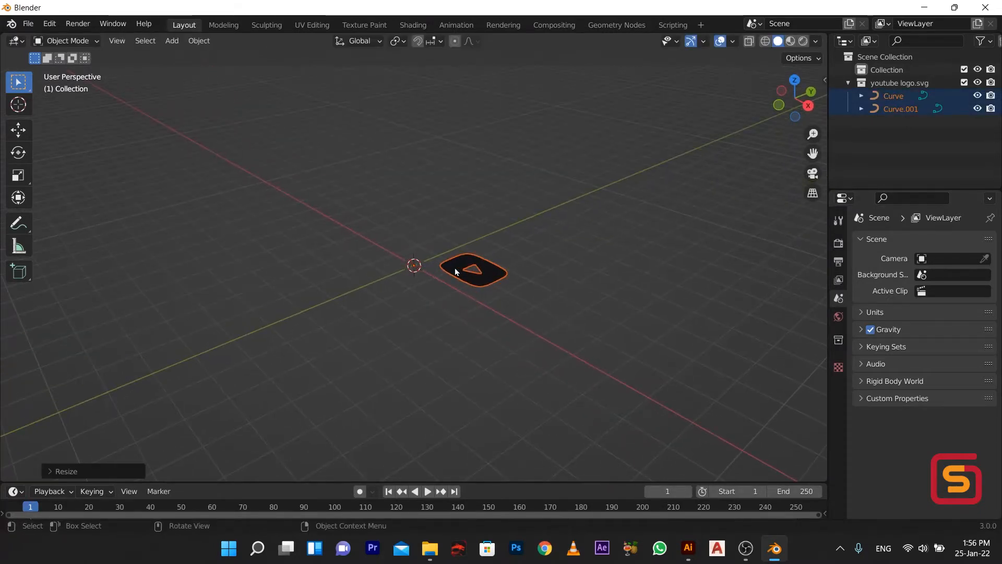
# Select only the rounded logo curve and set its origin to its geometry
pyautogui.click(455, 270)
pyautogui.hotkey('shift', 'space')
pyautogui.press('g')
pyautogui.rightClick(453, 261)
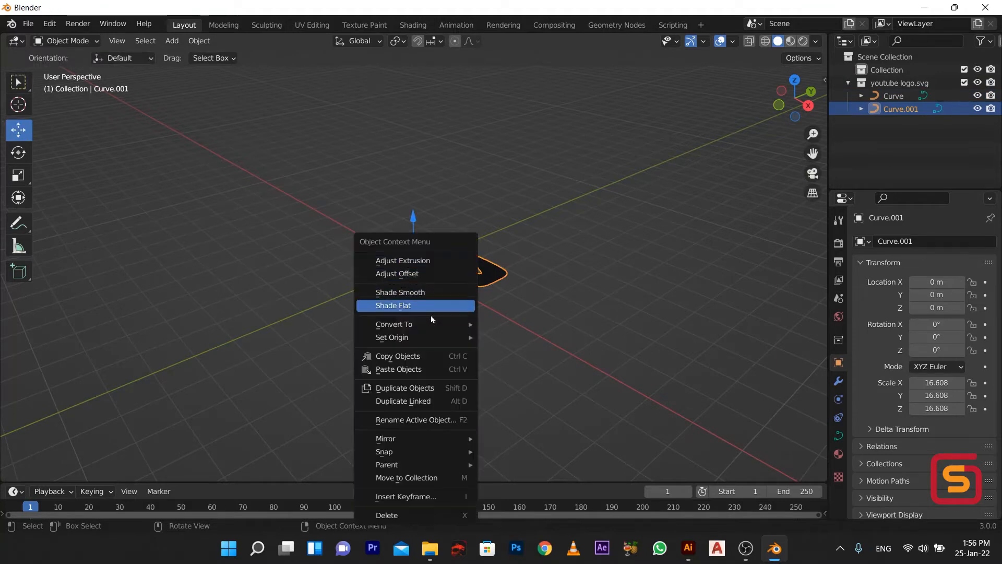
pyautogui.moveTo(440, 340)
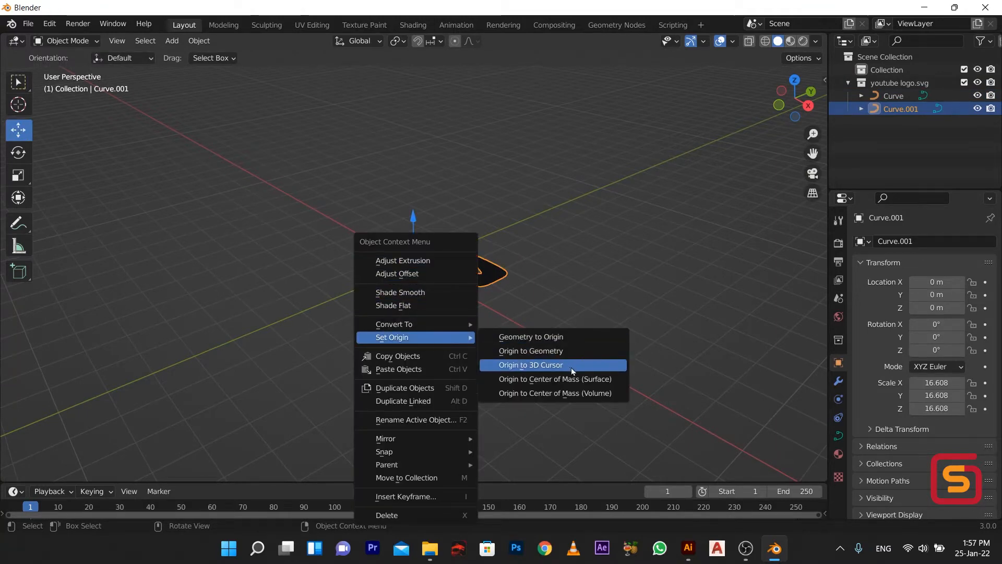
pyautogui.click(563, 352)
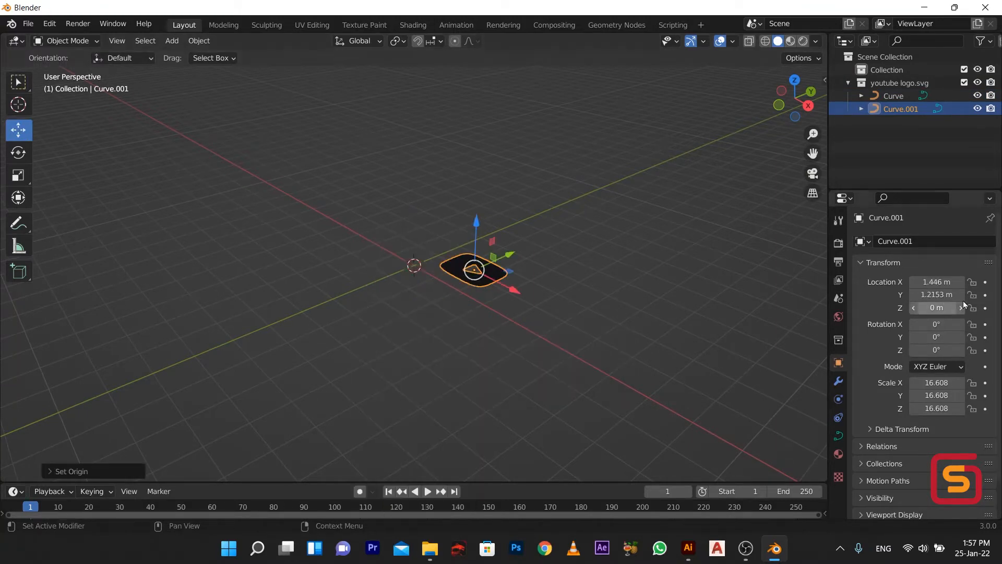
# Center the logo curve on the world origin by setting its X and Y locations to 0 m
pyautogui.click(941, 283)
pyautogui.write('0')
pyautogui.press('Return')
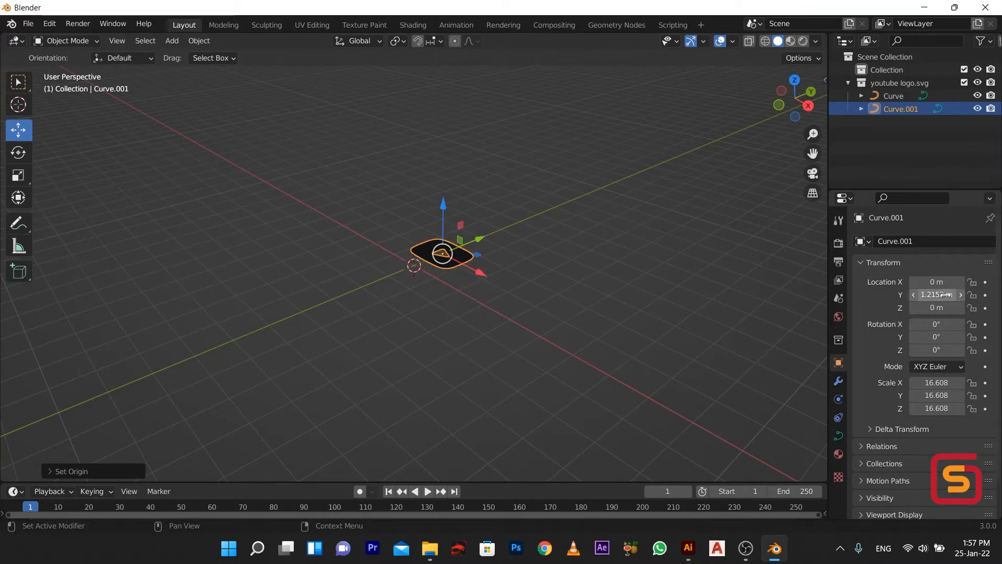
pyautogui.click(939, 295)
pyautogui.write('0')
pyautogui.press('Return')
# Enlarge the logo curve uniformly to a scale of about 41.7
pyautogui.scroll(5, 342, 270)
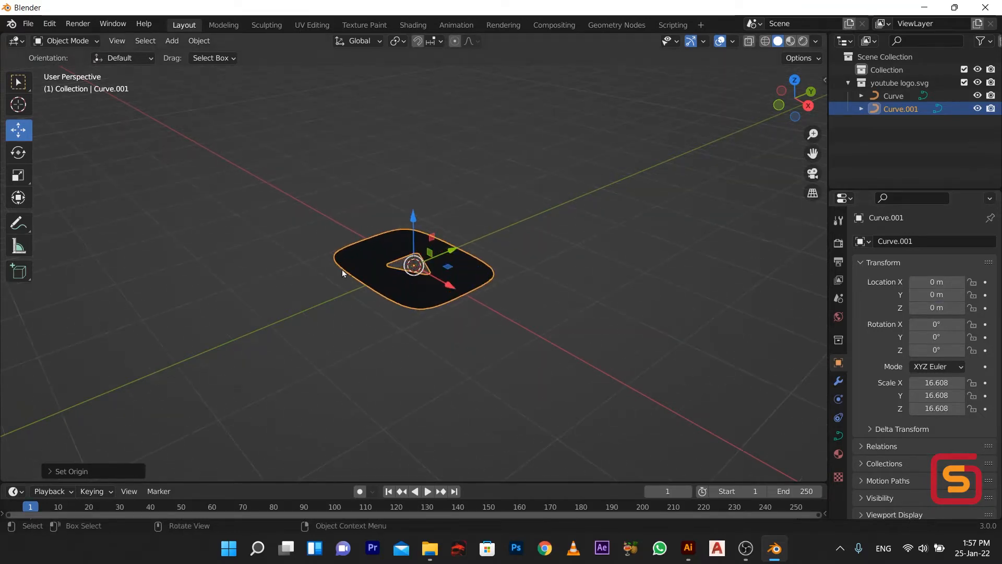
pyautogui.press('s')
pyautogui.click(264, 156)
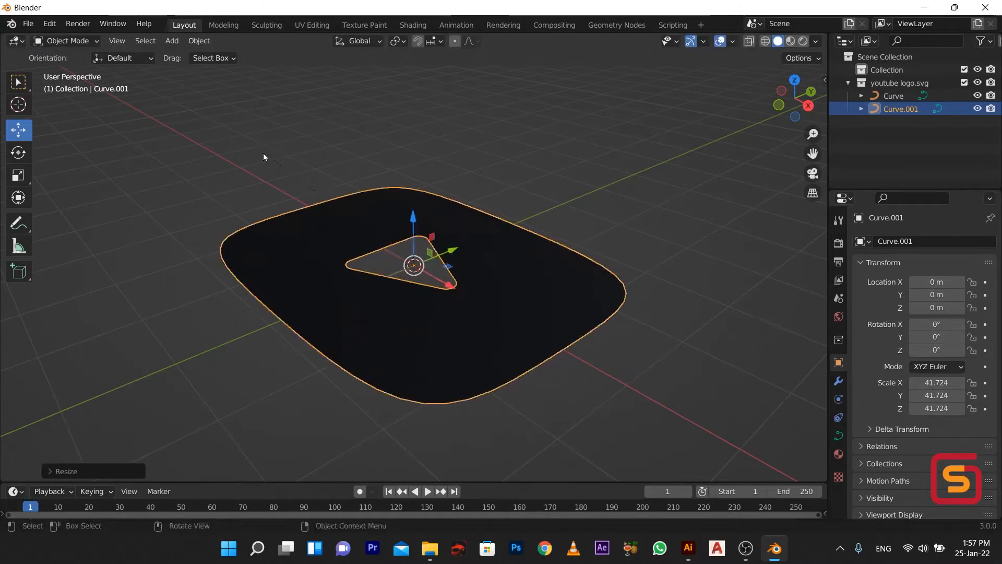
pyautogui.moveTo(264, 157); pyautogui.dragTo(368, 282, button='middle')
pyautogui.scroll(-3, 368, 282)
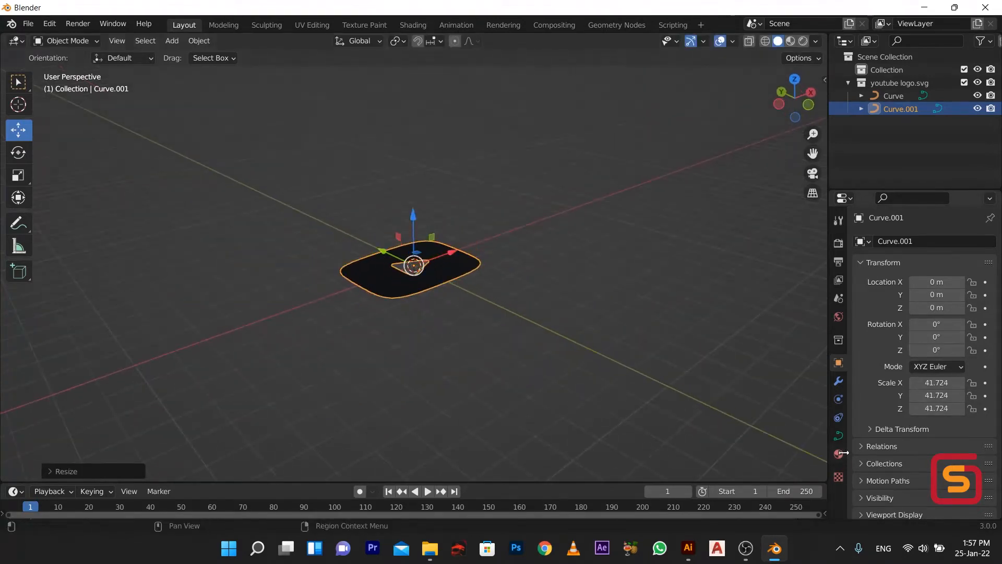
# Give the logo curve thickness with a geometry extrude of 0.01 m
pyautogui.click(838, 435)
pyautogui.scroll(-3, 887, 436)
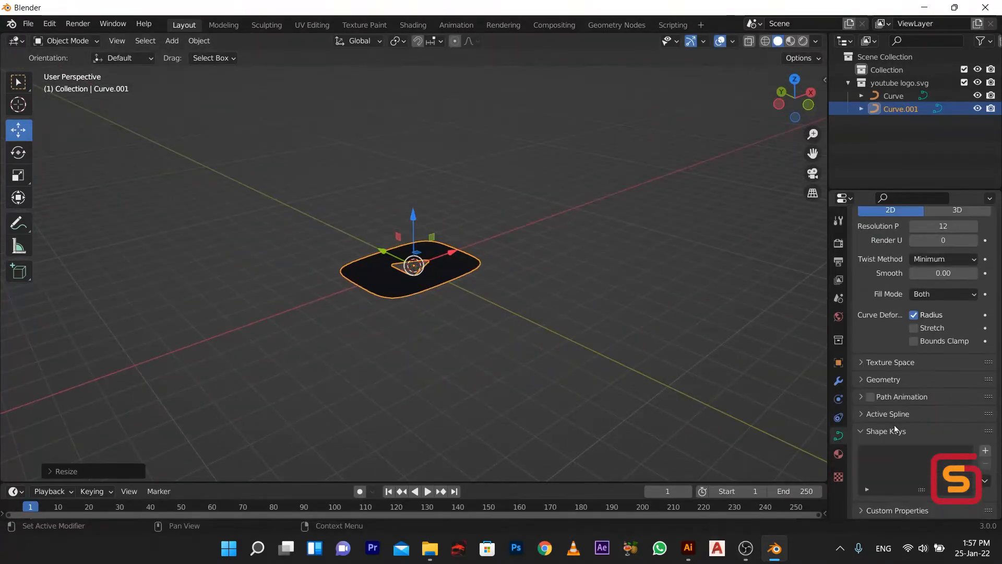
pyautogui.click(878, 379)
pyautogui.click(975, 412)
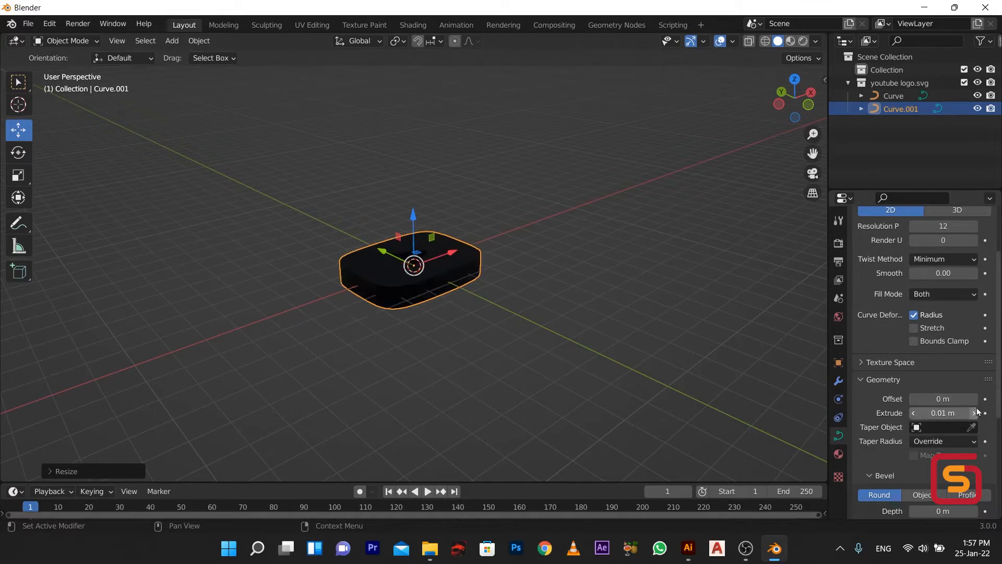
# Round the logo's edges with a bevel depth of 0.001 m
pyautogui.scroll(-2, 386, 271)
pyautogui.scroll(-3, 913, 449)
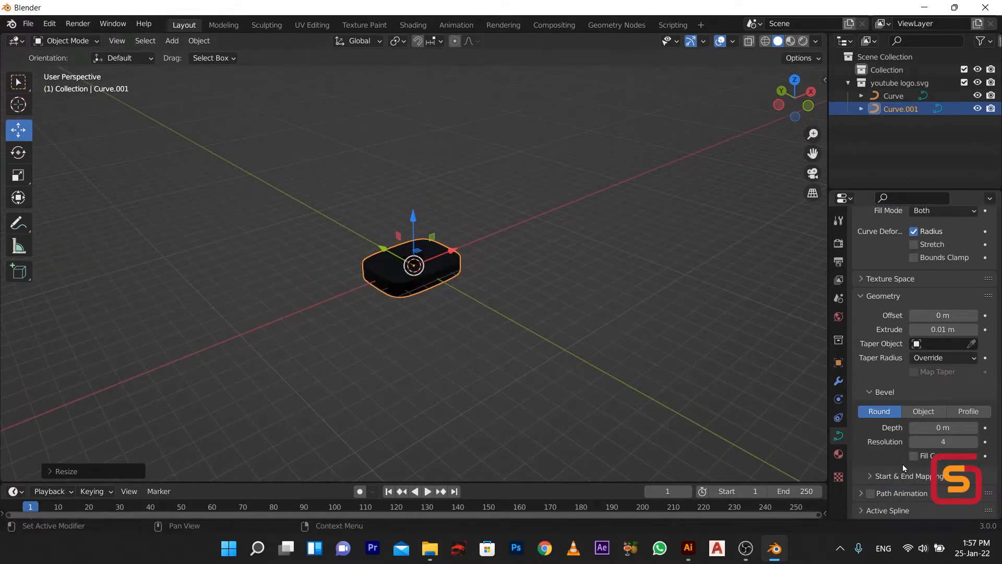
pyautogui.doubleClick(943, 428)
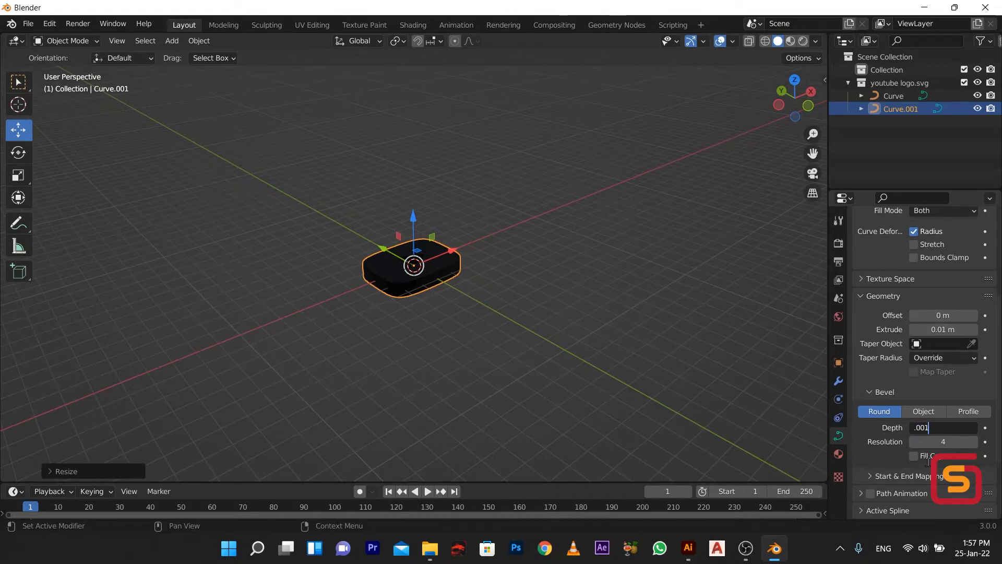
pyautogui.press('Return')
pyautogui.scroll(5, 352, 386)
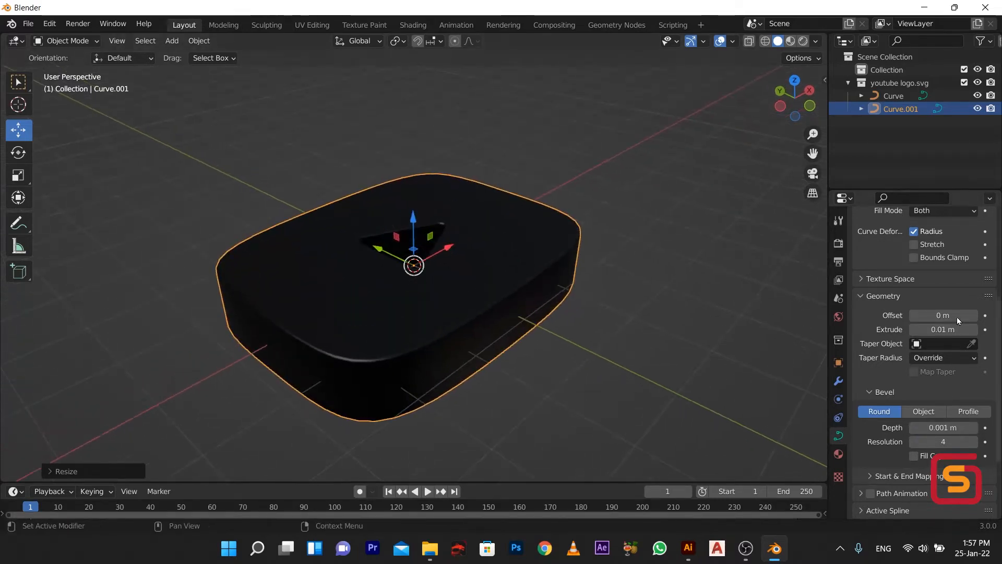
# Change the logo material's base color from black to bright red at full brightness
pyautogui.click(839, 454)
pyautogui.click(914, 253)
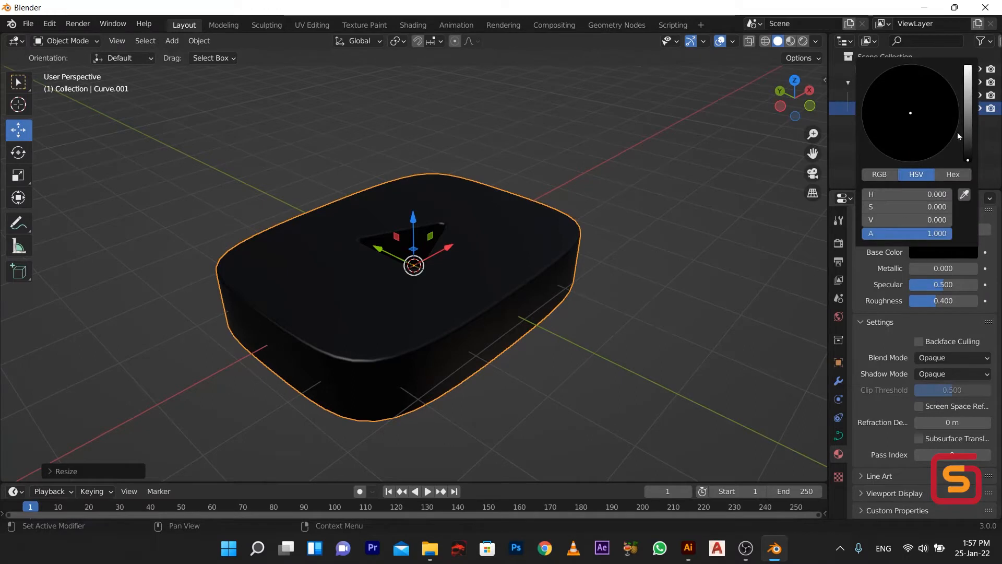
pyautogui.moveTo(967, 132); pyautogui.dragTo(968, 66)
pyautogui.moveTo(919, 117); pyautogui.dragTo(907, 161)
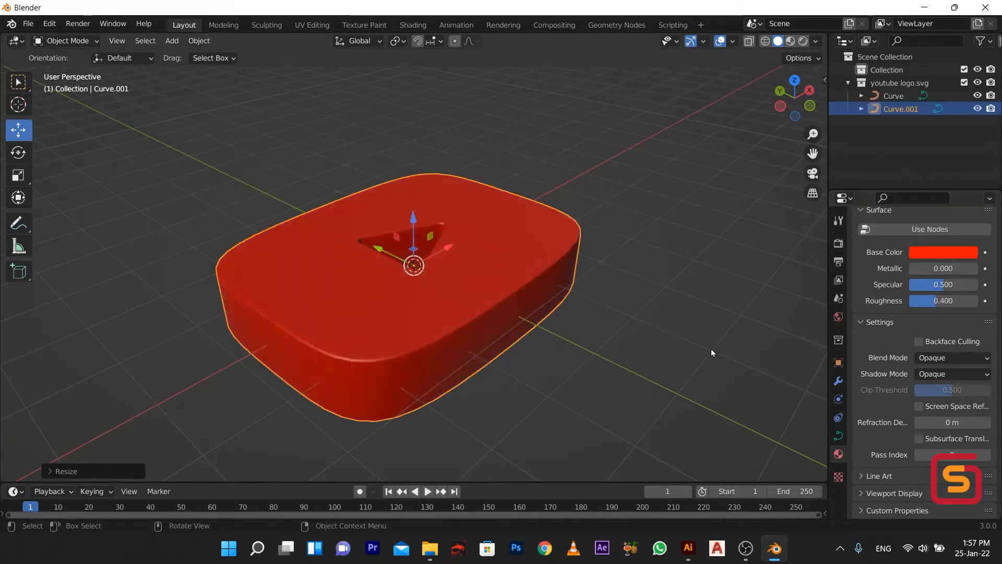
# Raise the logo material's metallic value to about 0.58
pyautogui.click(684, 371)
pyautogui.moveTo(371, 359); pyautogui.dragTo(366, 310, button='middle')
pyautogui.click(365, 310)
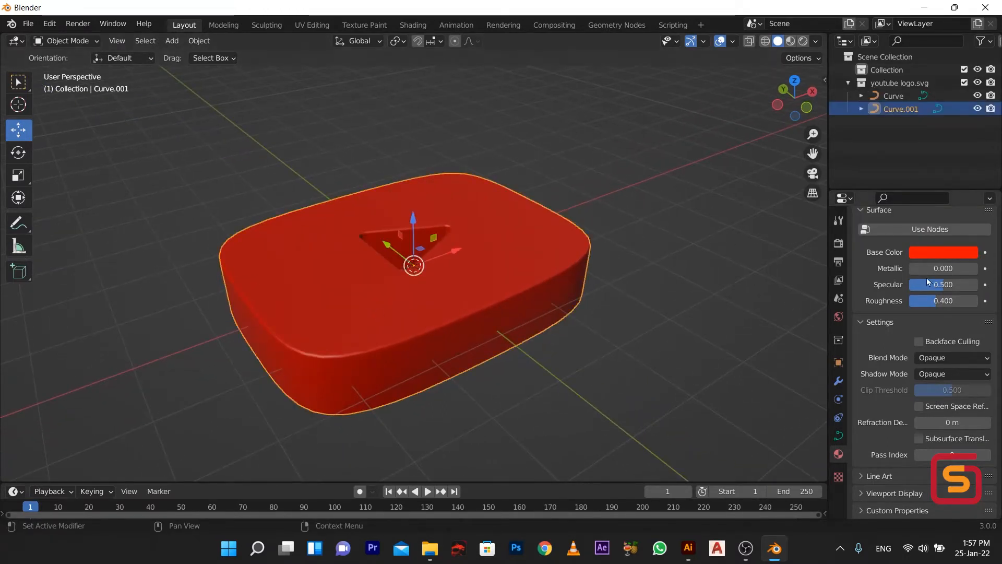
pyautogui.moveTo(926, 268)
pyautogui.mouseDown()
pyautogui.moveTo(992, 268)
pyautogui.moveTo(930, 268)
pyautogui.mouseUp()
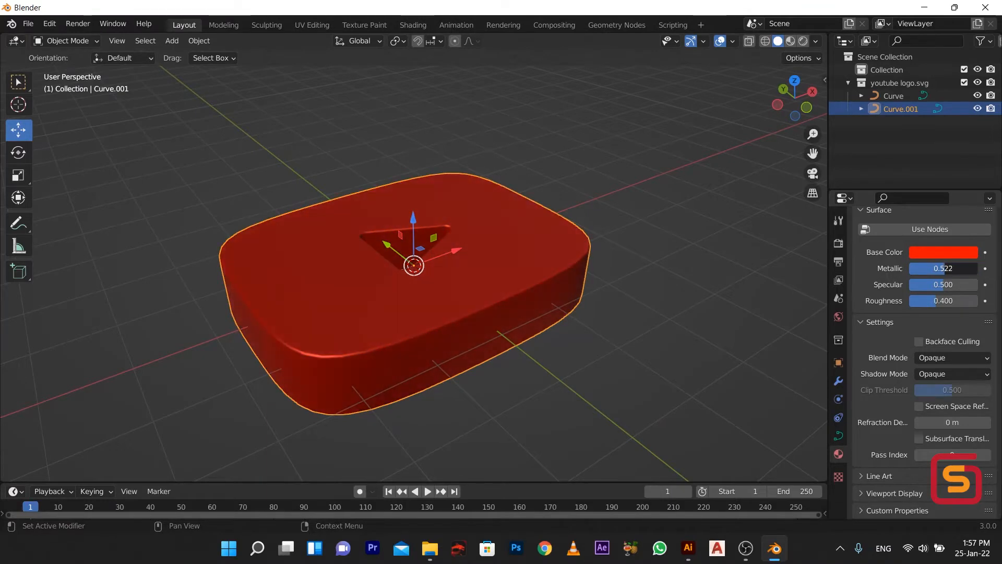
# Move the logo up along the Z axis so it rests above the grid, then deselect it
pyautogui.moveTo(362, 306); pyautogui.dragTo(386, 302, button='middle')
pyautogui.scroll(-4, 387, 303)
pyautogui.moveTo(340, 358); pyautogui.dragTo(362, 320, button='middle')
pyautogui.scroll(3, 361, 319)
pyautogui.moveTo(413, 235); pyautogui.dragTo(413, 193)
pyautogui.click(590, 295)
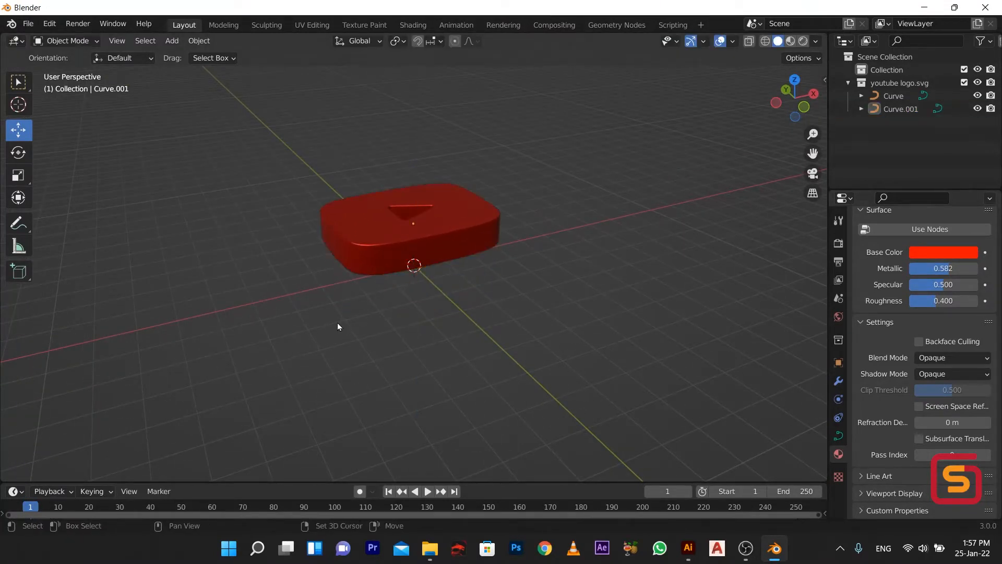
# Add a plane mesh and scale it up into a very large floor beneath the logo
pyautogui.hotkey('shift', 'a')
pyautogui.moveTo(324, 277)
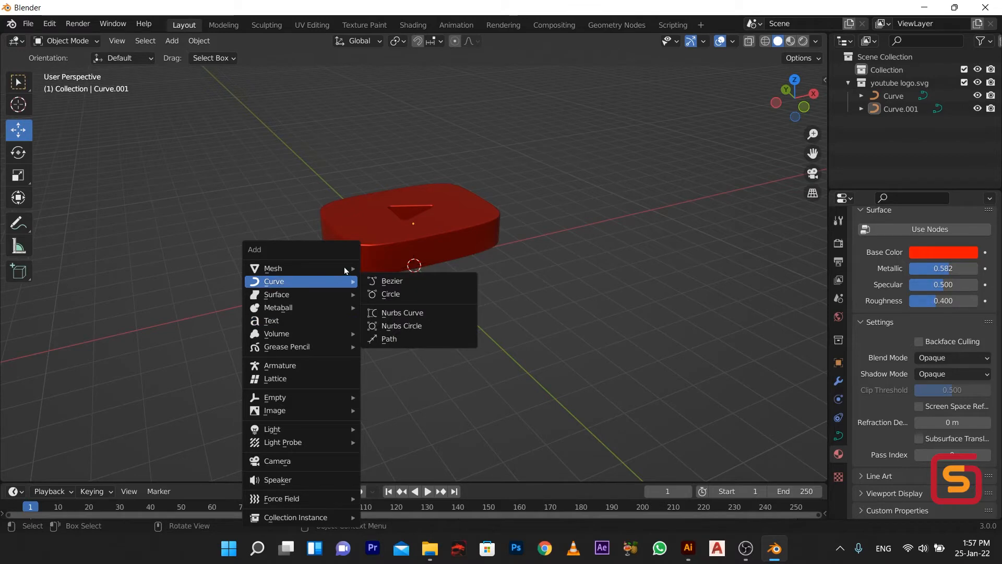
pyautogui.click(392, 268)
pyautogui.press('s')
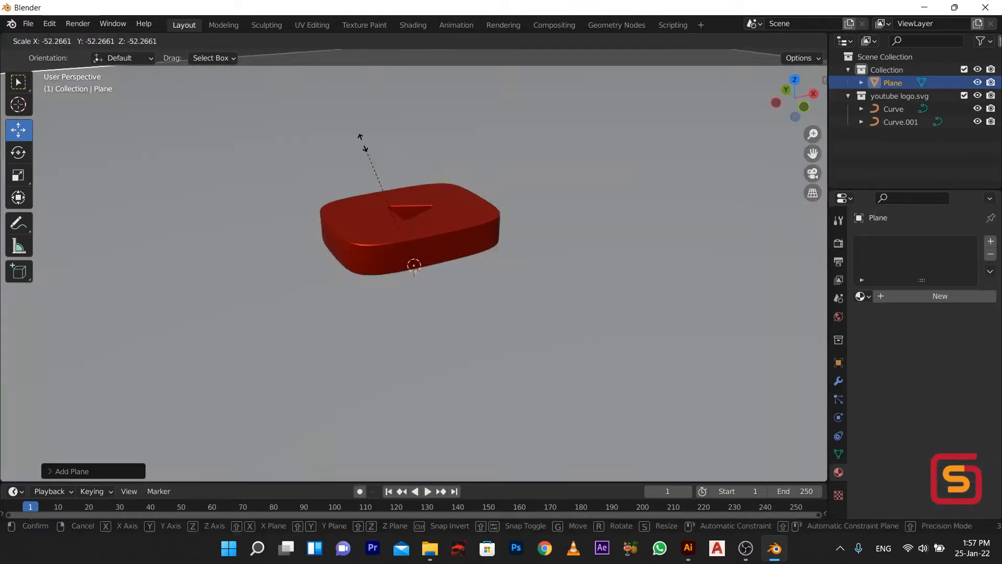
pyautogui.click(340, 90)
pyautogui.scroll(1, 361, 248)
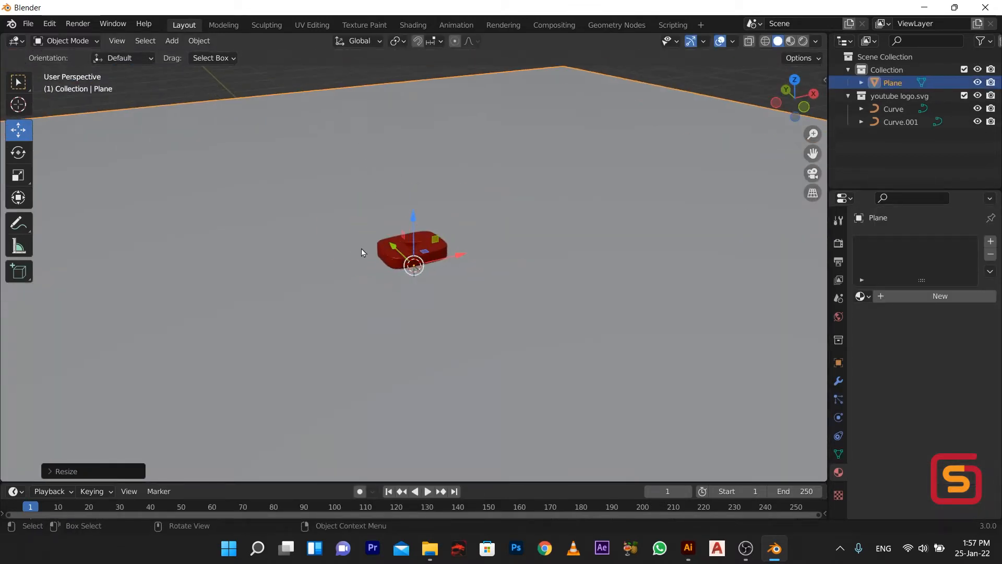
pyautogui.click(411, 233)
pyautogui.scroll(-6, 393, 280)
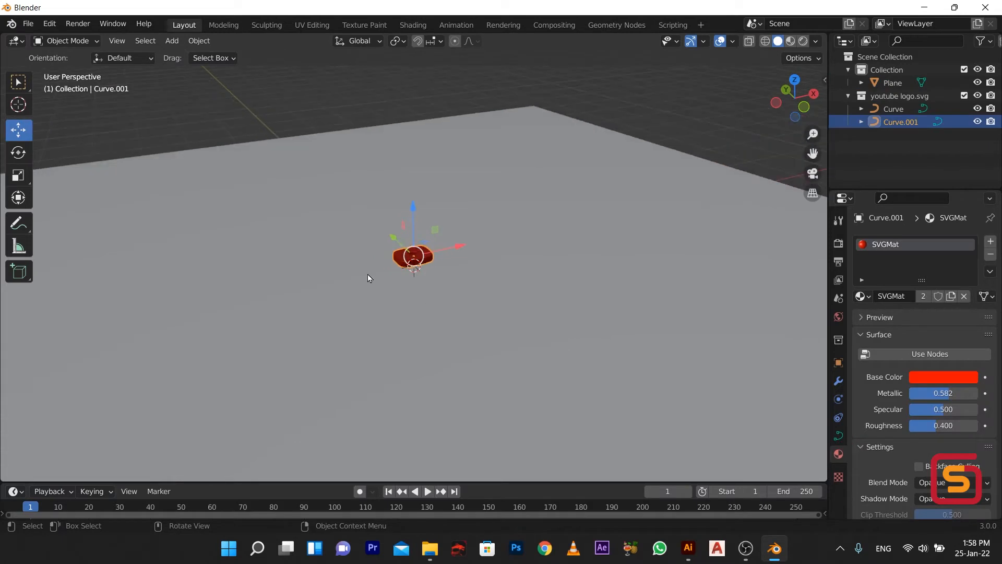
pyautogui.moveTo(405, 282); pyautogui.dragTo(434, 289, button='middle')
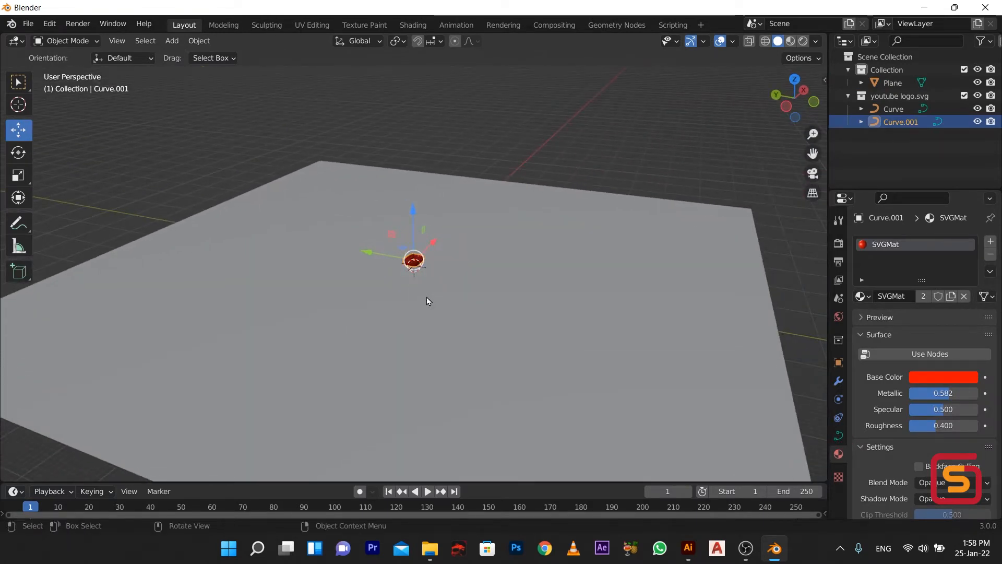
pyautogui.scroll(-4, 427, 297)
pyautogui.moveTo(280, 288); pyautogui.dragTo(261, 261, button='middle')
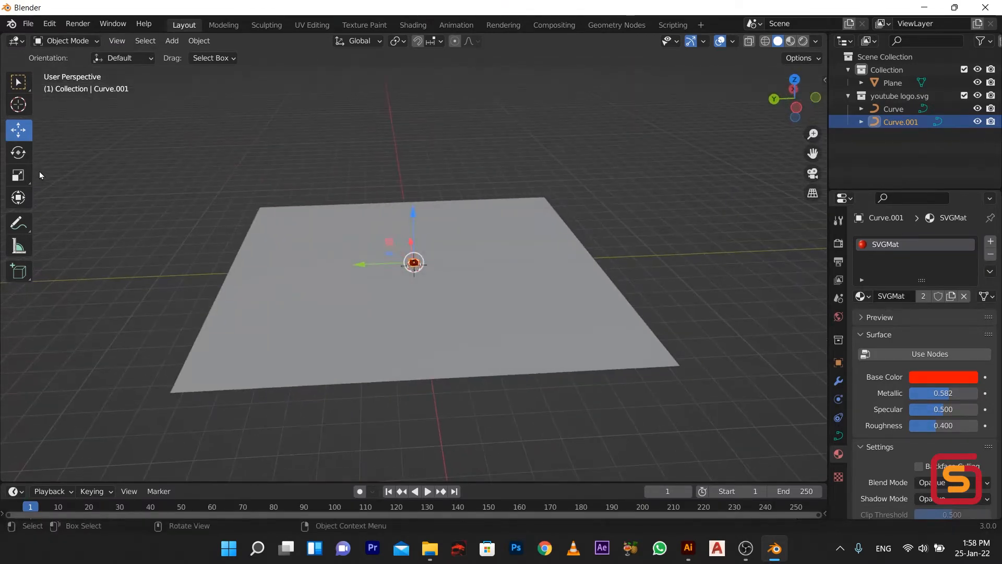
pyautogui.press('Tab')
pyautogui.moveTo(111, 164); pyautogui.dragTo(277, 426)
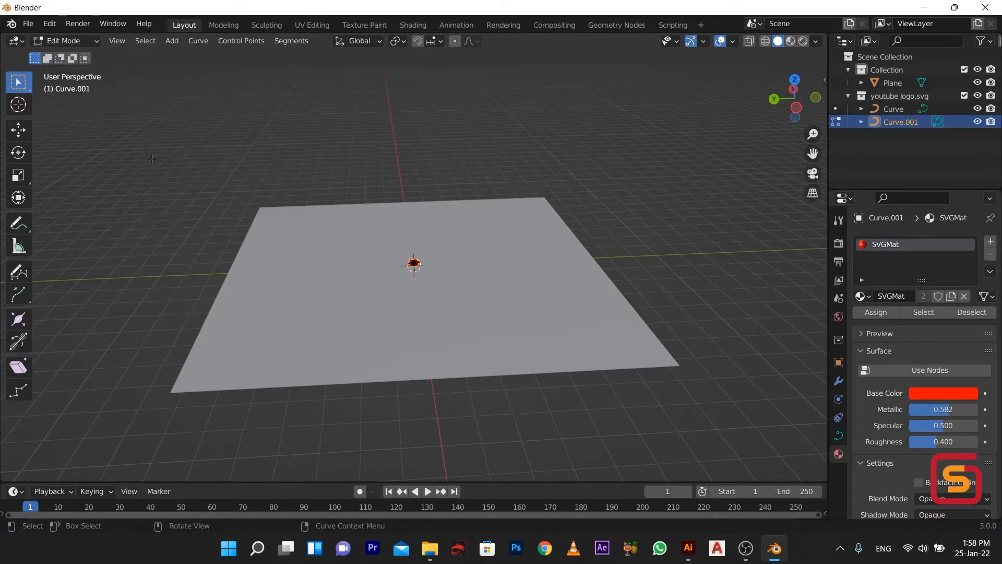
pyautogui.press('Tab')
# Edit the floor plane and extrude the two vertices along one side upward into a tall back wall
pyautogui.click(312, 268)
pyautogui.press('Tab')
pyautogui.moveTo(175, 138); pyautogui.dragTo(314, 458)
pyautogui.moveTo(97, 151); pyautogui.dragTo(303, 438)
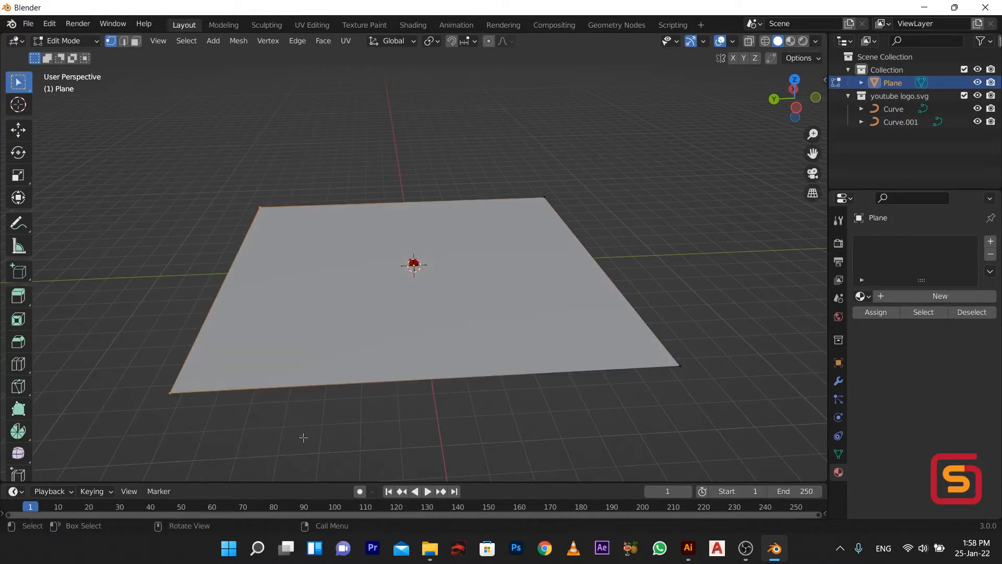
pyautogui.press('e')
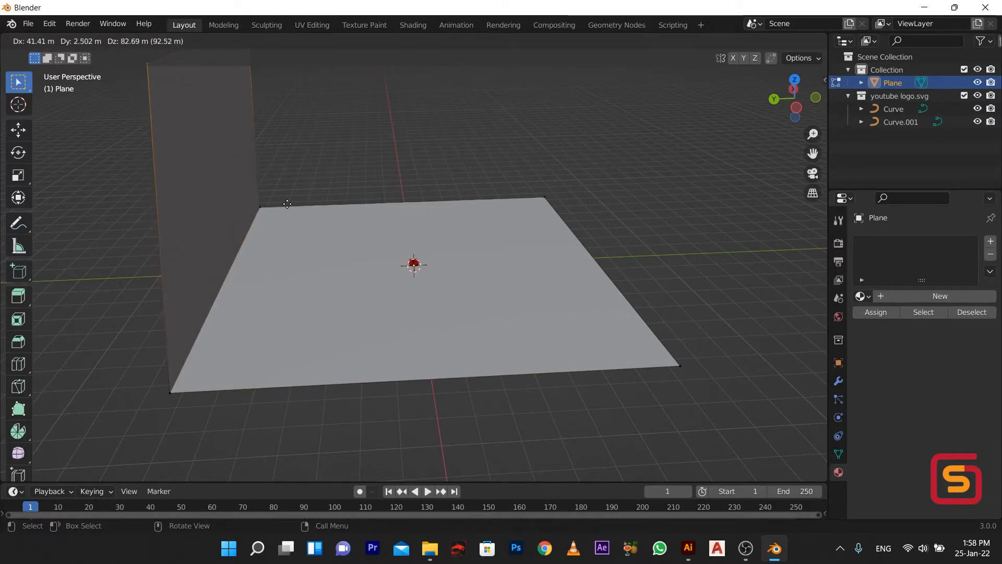
pyautogui.click(293, 154)
pyautogui.moveTo(297, 188); pyautogui.dragTo(140, 183, button='middle')
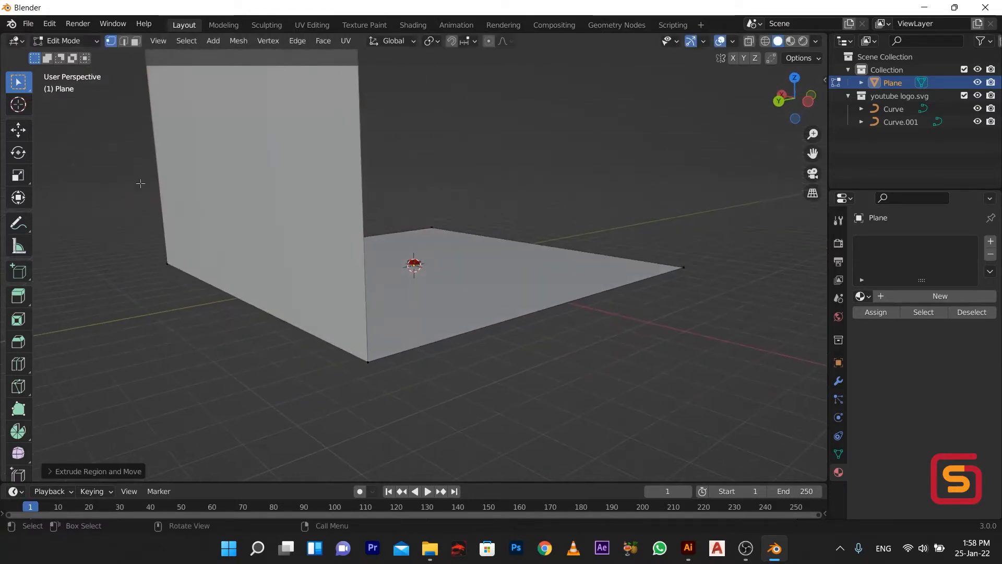
# Bevel the edge where the wall meets the floor with 38 segments and a width of about 0.585 m
pyautogui.click(298, 328)
pyautogui.moveTo(298, 329); pyautogui.dragTo(241, 336, button='middle')
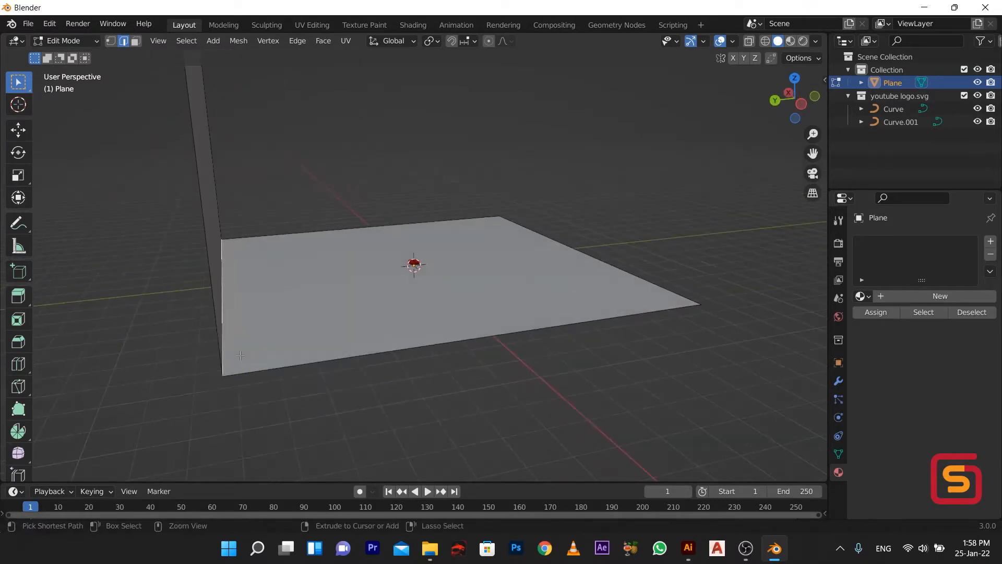
pyautogui.hotkey('ctrl', 'b')
pyautogui.scroll(14, 412, 267)
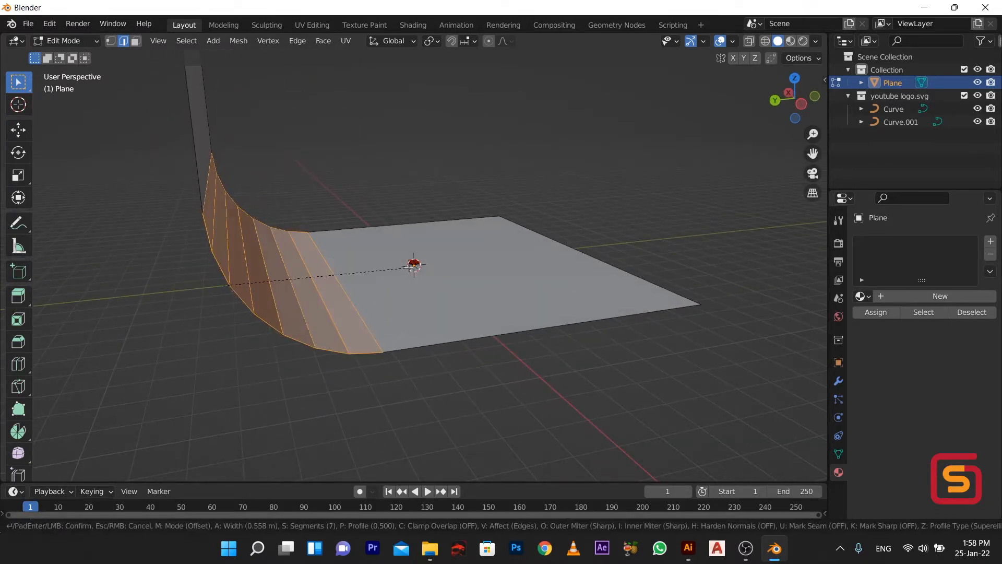
pyautogui.scroll(20, 413, 264)
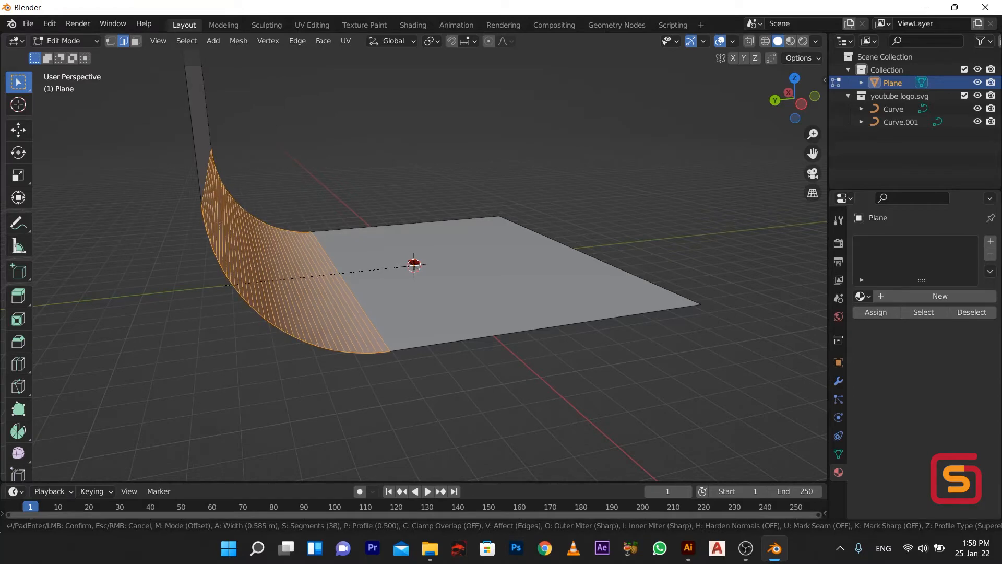
pyautogui.click(413, 265)
pyautogui.moveTo(414, 265); pyautogui.dragTo(57, 261, button='middle')
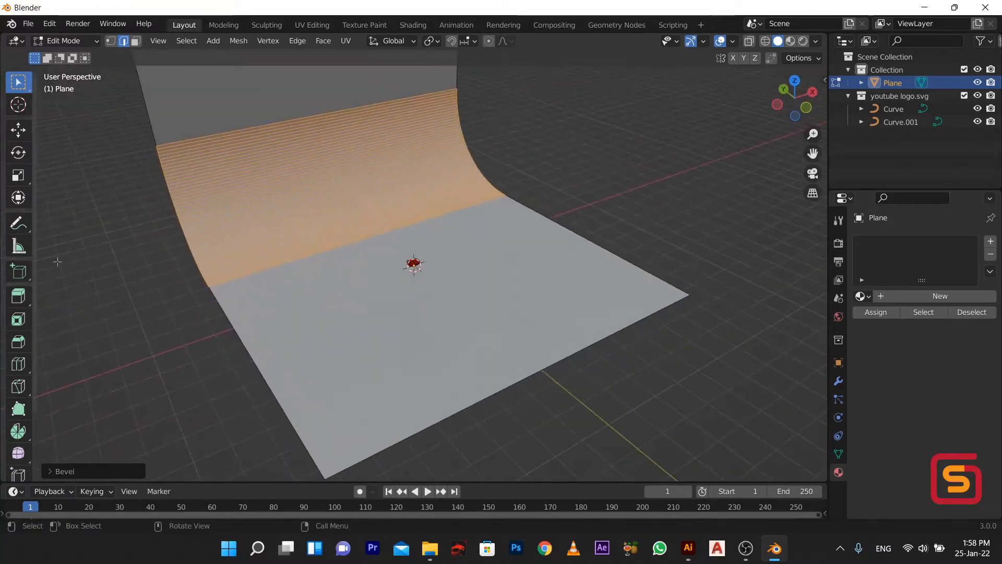
# Leave mesh editing and move the curved backdrop along the Y axis so its floor extends further in front of the logo
pyautogui.click(17, 130)
pyautogui.moveTo(369, 291); pyautogui.dragTo(371, 263, button='middle')
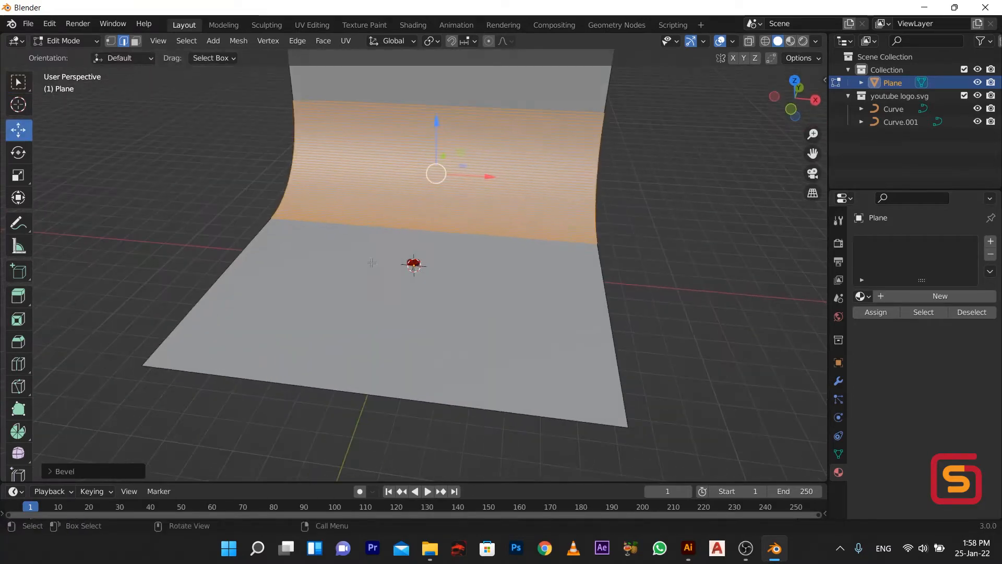
pyautogui.scroll(3, 320, 262)
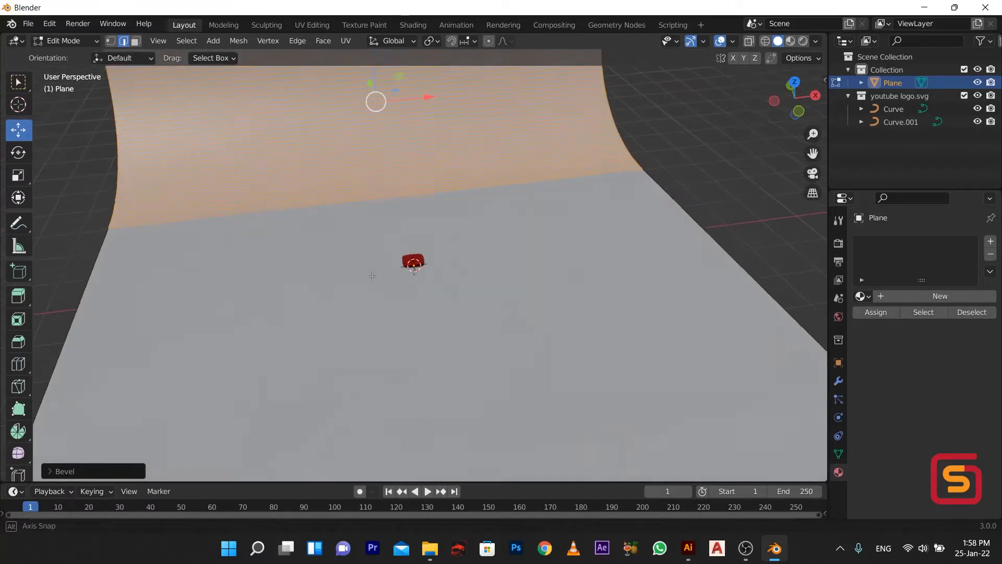
pyautogui.press('Tab')
pyautogui.click(413, 264)
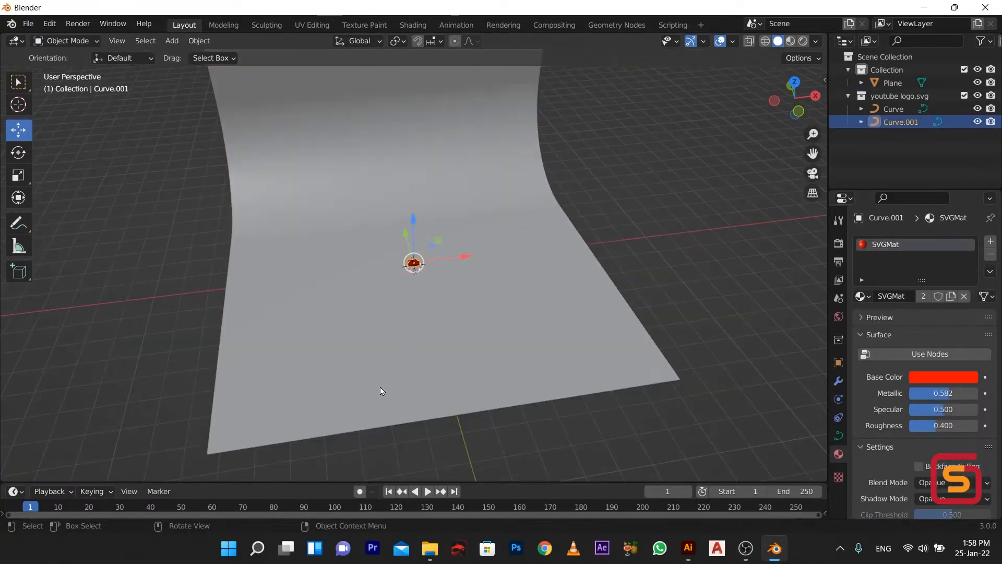
pyautogui.click(401, 239)
pyautogui.press('g')
pyautogui.press('y')
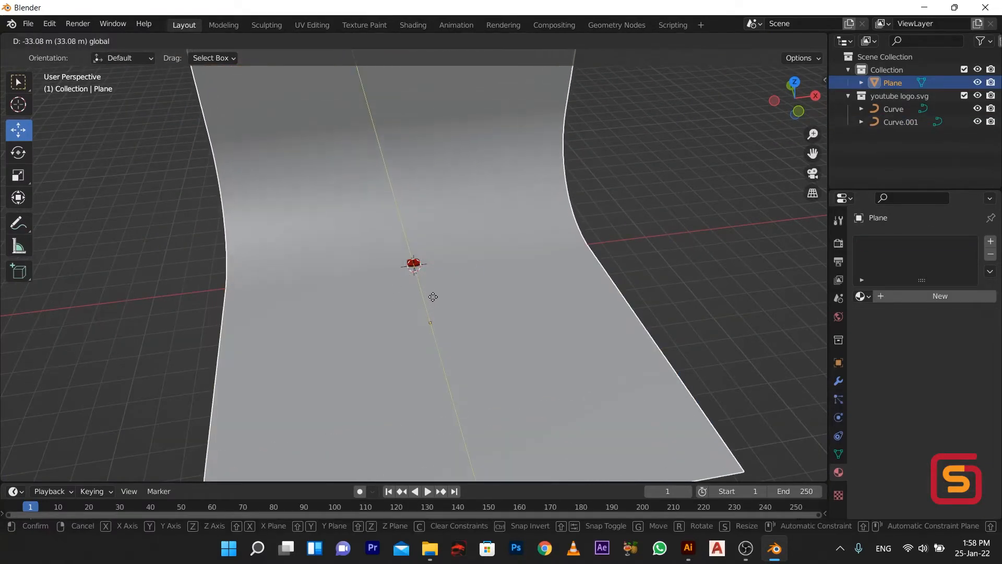
pyautogui.click(423, 299)
# Scale the backdrop down slightly around the logo, then leave everything deselected
pyautogui.press('s')
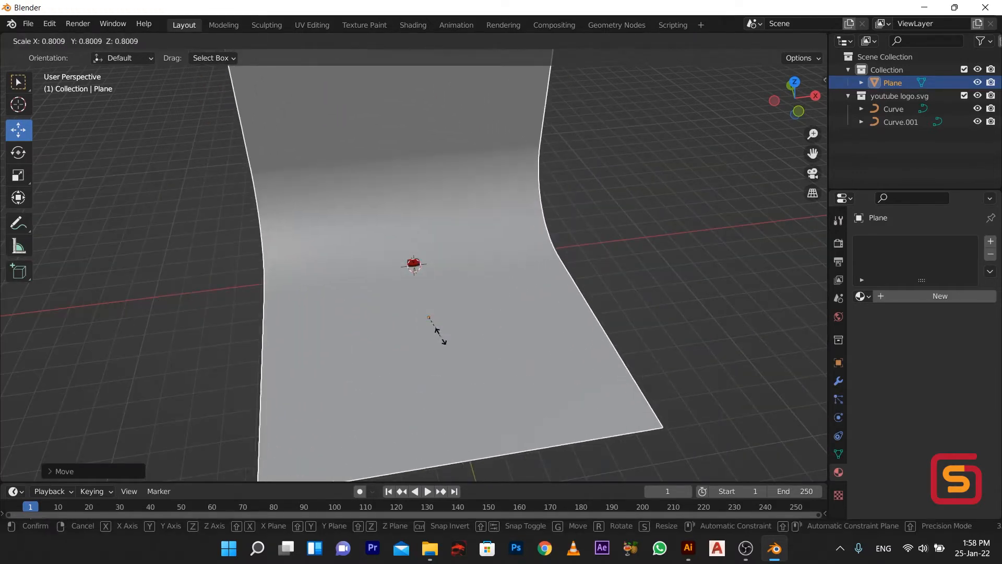
pyautogui.click(415, 269)
pyautogui.scroll(10, 413, 277)
pyautogui.click(387, 261)
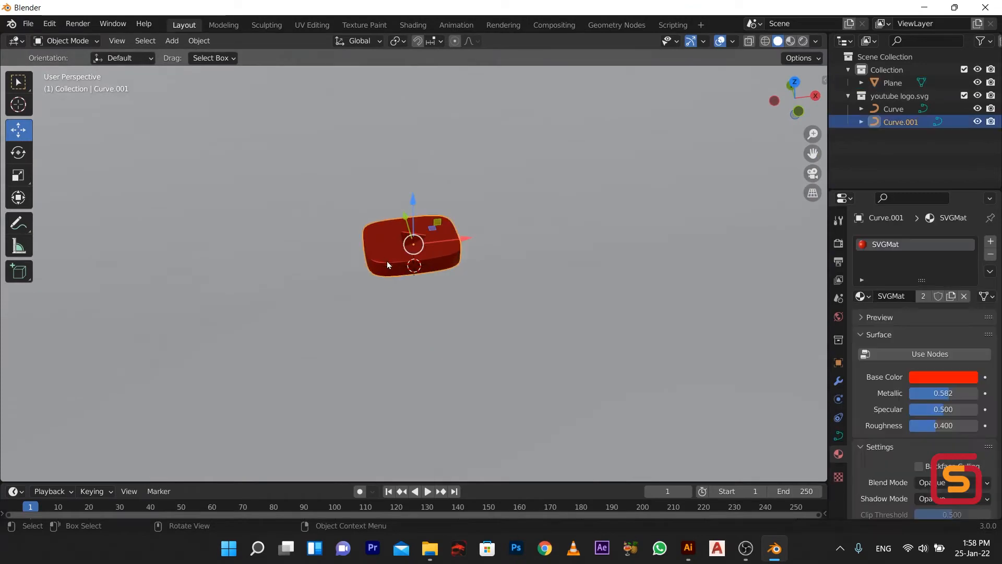
pyautogui.scroll(-10, 379, 305)
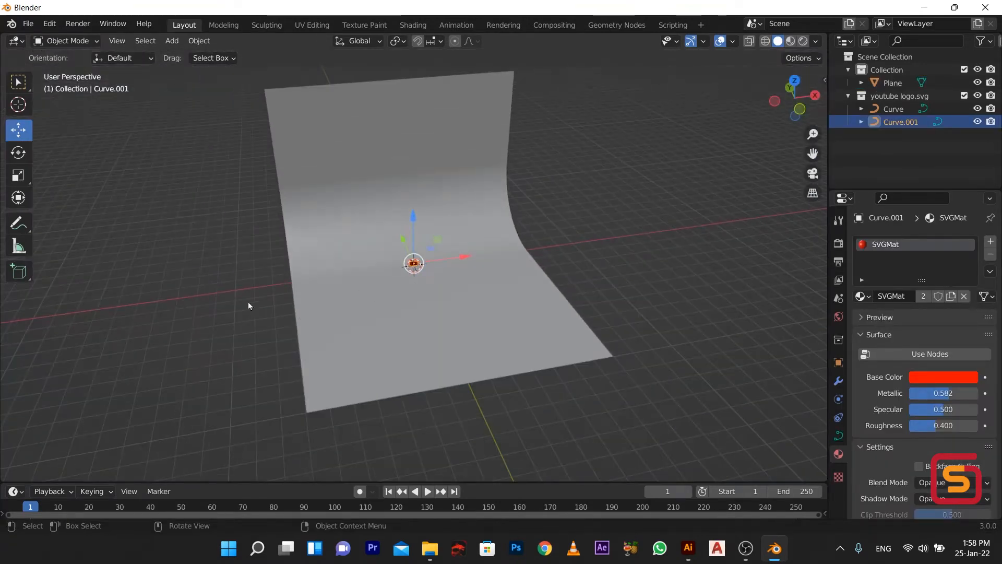
pyautogui.click(249, 302)
pyautogui.scroll(5, 380, 260)
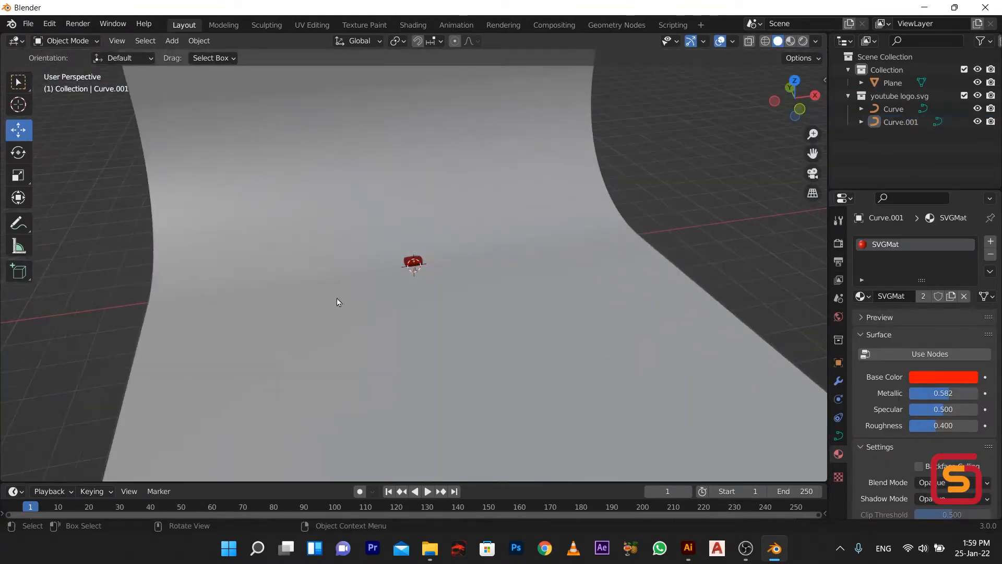
# Import the file youtube logo 1.svg from the shutter folder as an SVG
pyautogui.click(26, 25)
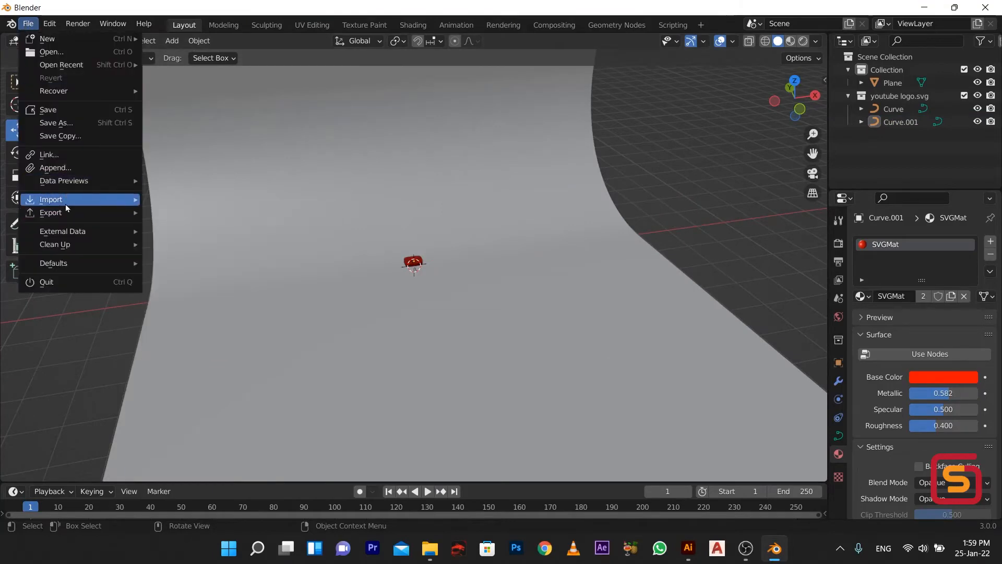
pyautogui.moveTo(64, 200)
pyautogui.click(250, 266)
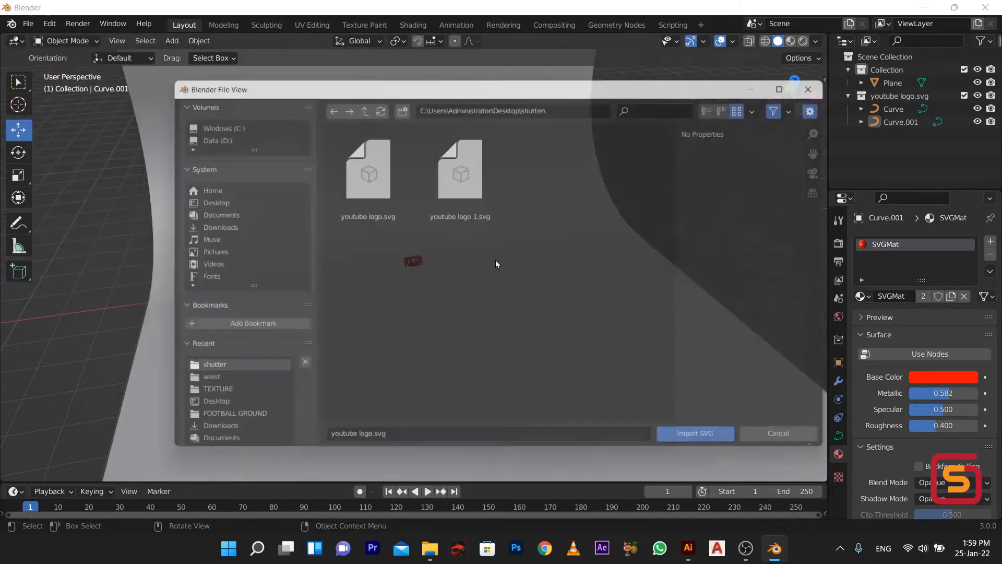
pyautogui.click(486, 202)
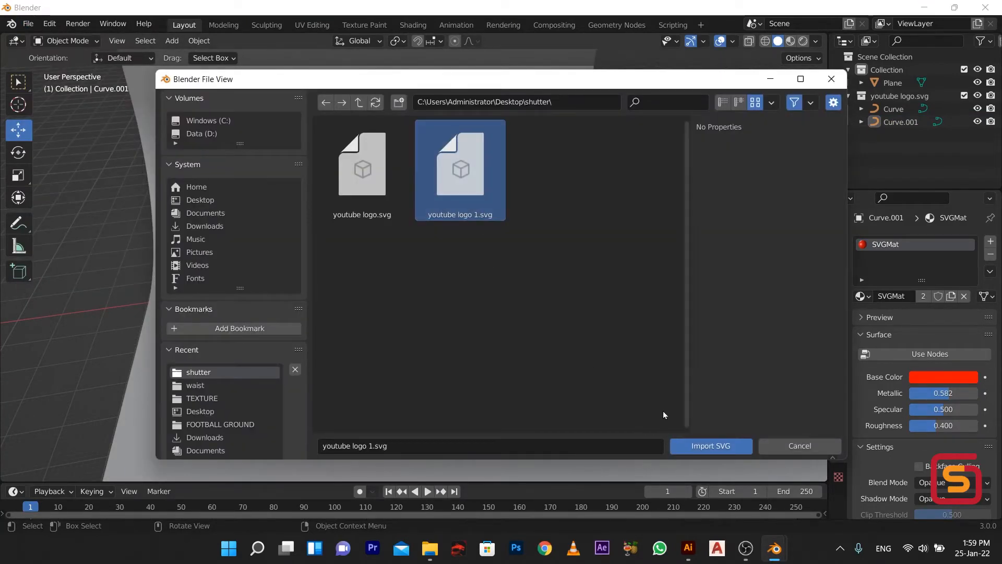
pyautogui.click(699, 446)
pyautogui.scroll(6, 394, 228)
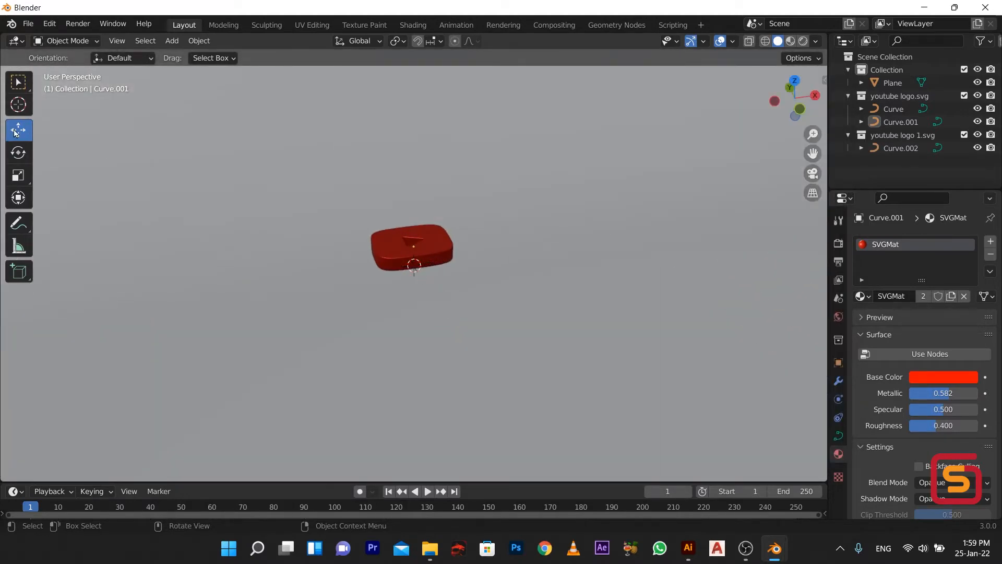
pyautogui.scroll(-8, 390, 336)
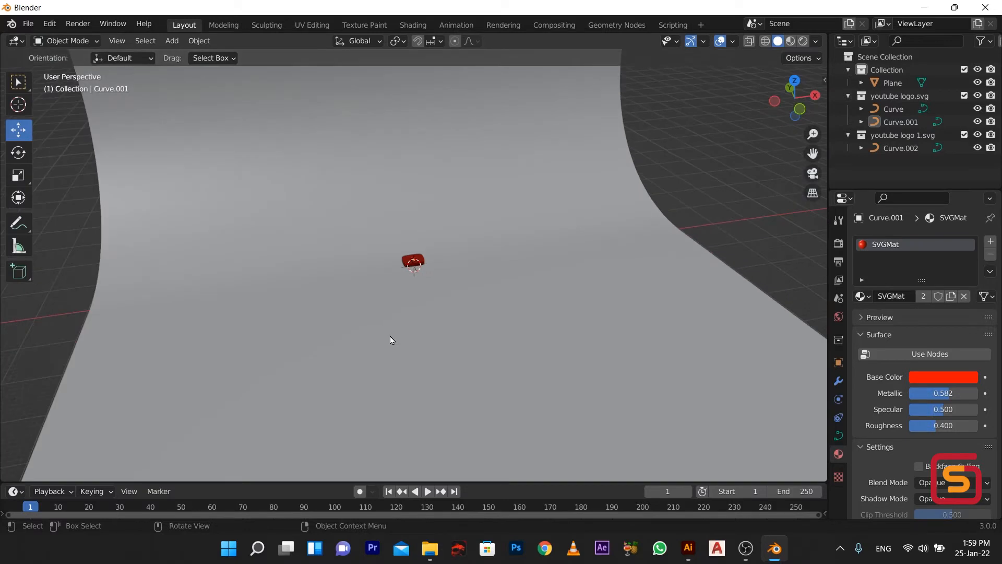
pyautogui.scroll(-7, 339, 362)
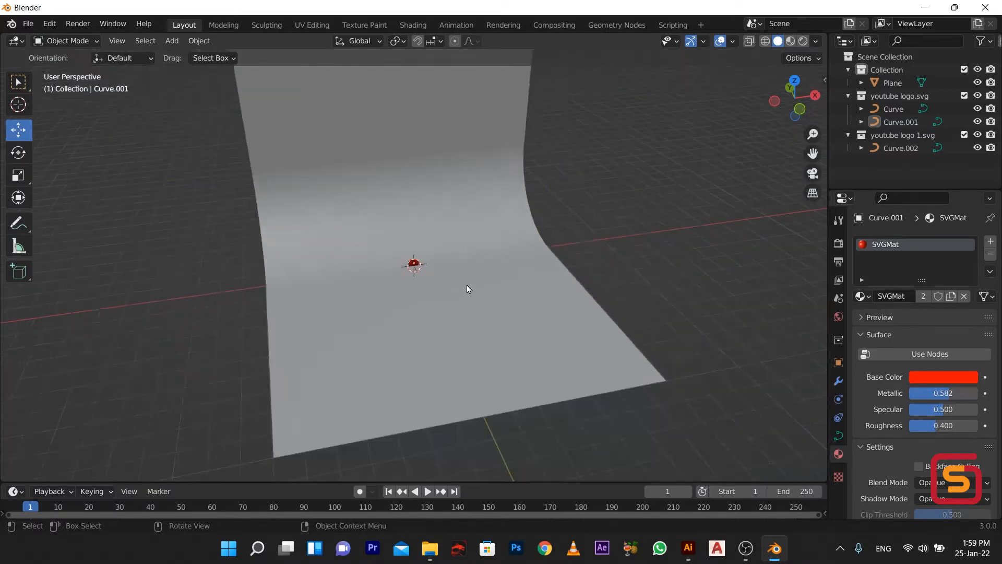
pyautogui.press('Tab')
pyautogui.scroll(3, 395, 265)
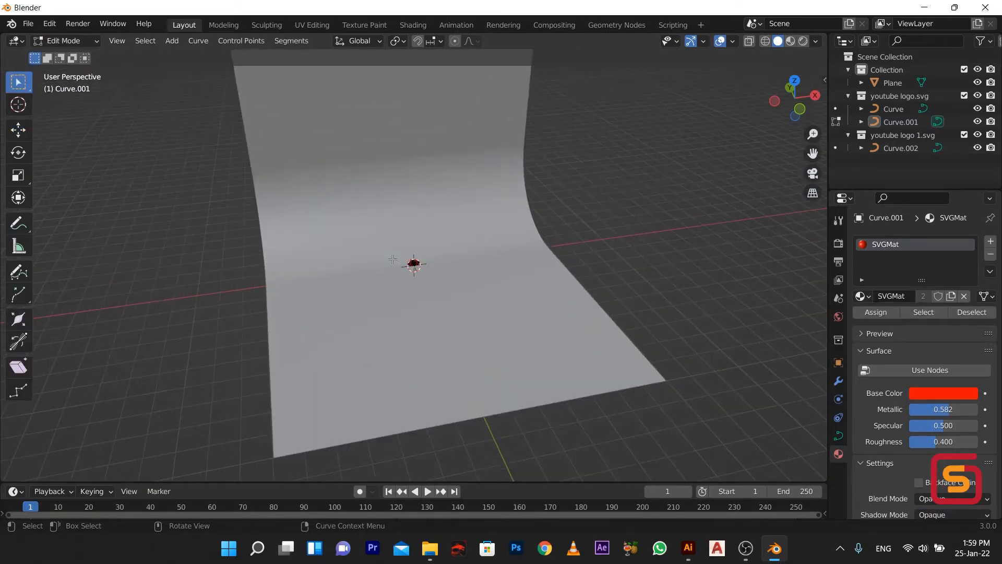
pyautogui.press('Tab')
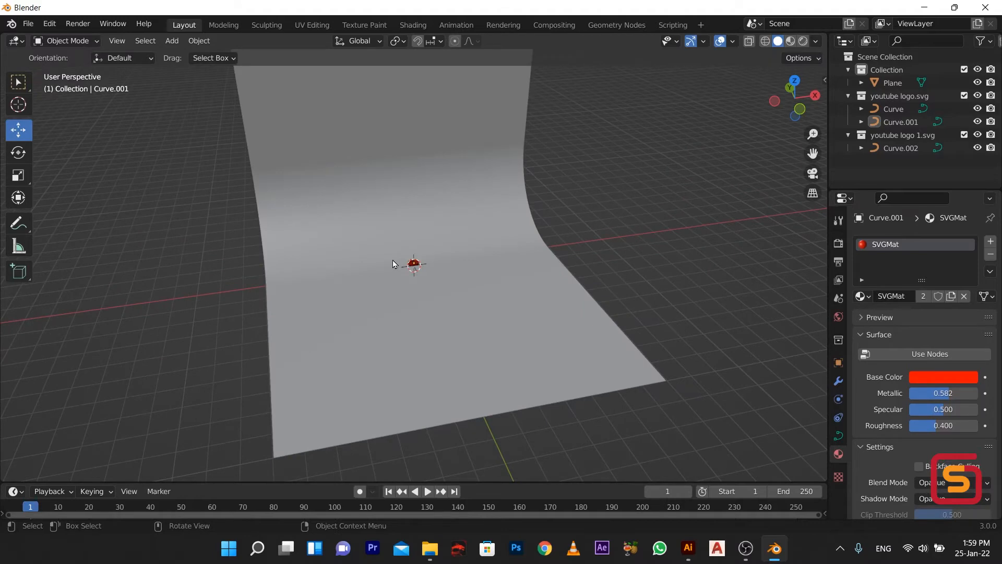
# Move the backdrop about 105 m along the X axis, away from the logo
pyautogui.click(405, 292)
pyautogui.press('g')
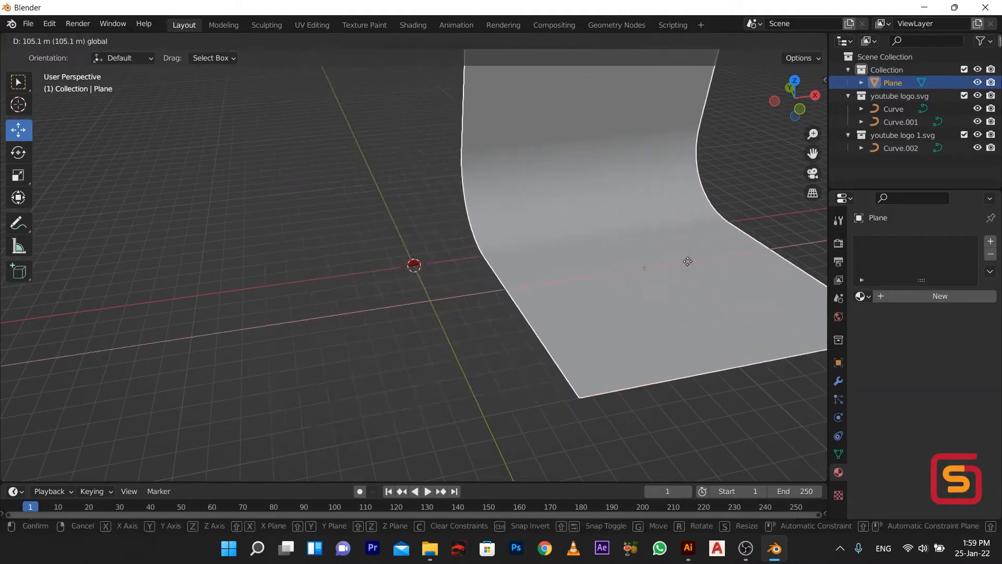
pyautogui.click(687, 260)
# Move the red logo body along the negative X axis, clear of the world origin
pyautogui.scroll(7, 396, 270)
pyautogui.click(405, 262)
pyautogui.press('g')
pyautogui.press('x')
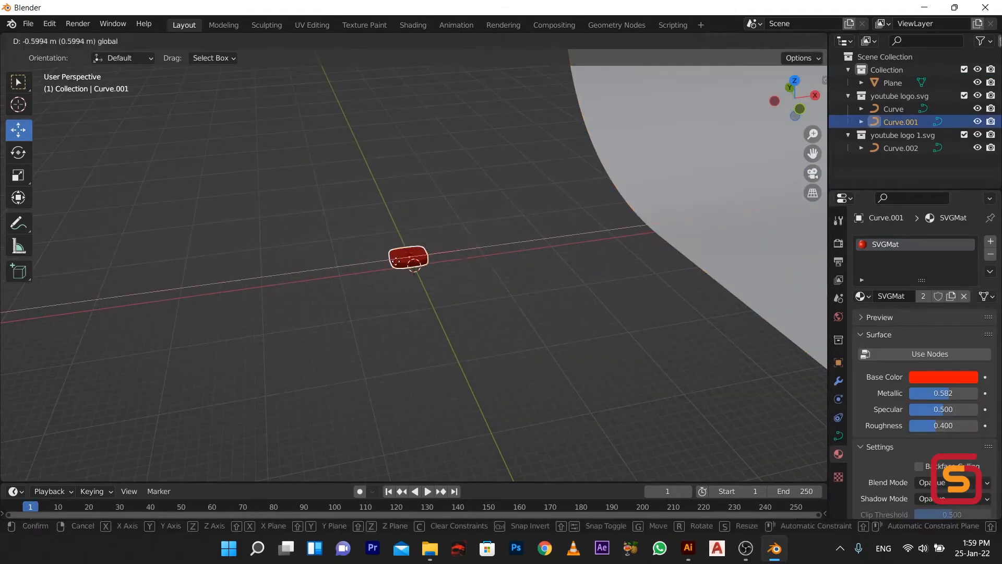
pyautogui.click(311, 274)
# Box-select the tiny curves left at the world origin and scale them by a factor of about -36.4
pyautogui.moveTo(389, 233); pyautogui.dragTo(441, 302)
pyautogui.press('s')
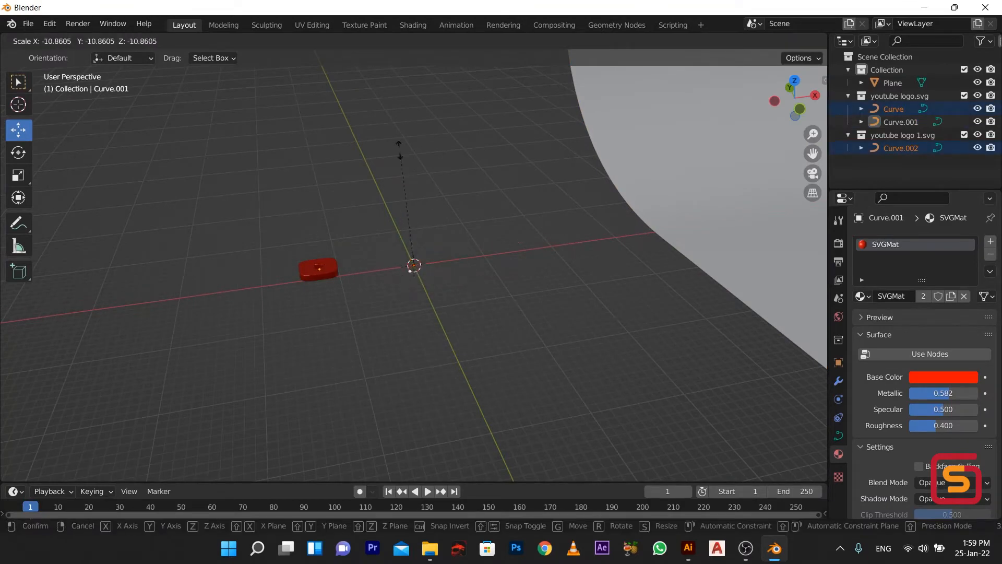
pyautogui.click(440, 314)
pyautogui.scroll(4, 405, 281)
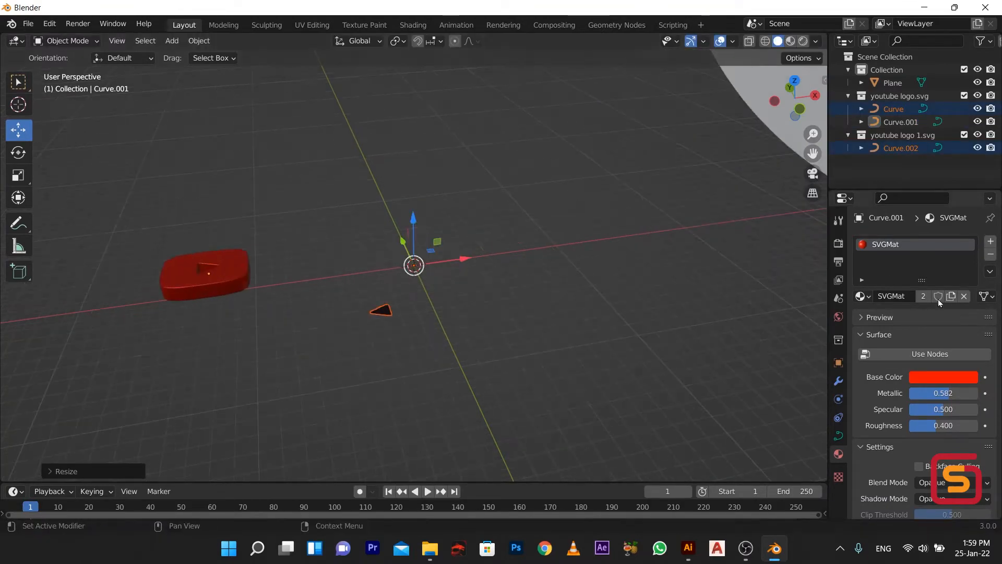
# Select only the imported play triangle and set its origin to its geometry
pyautogui.click(382, 311)
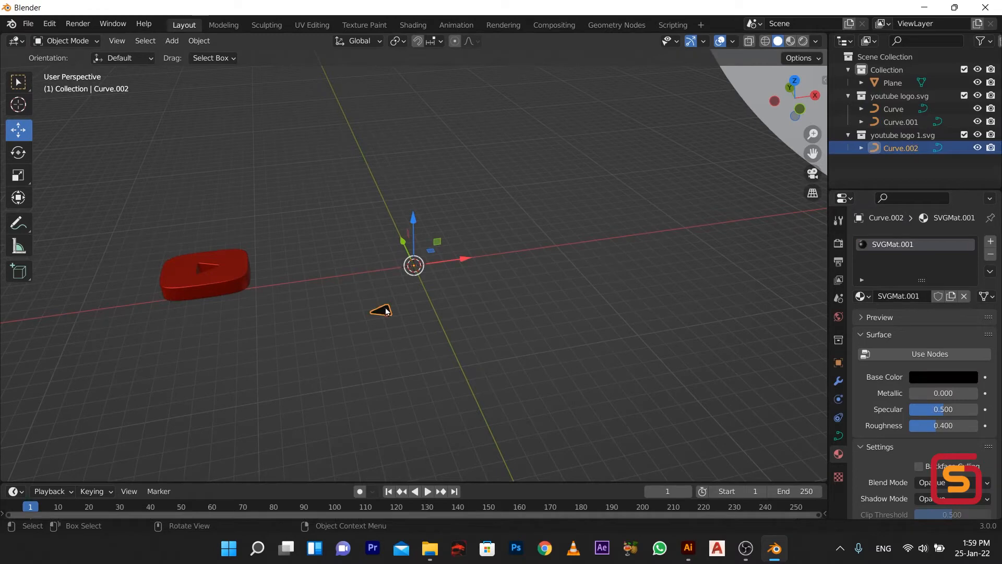
pyautogui.rightClick(390, 316)
pyautogui.moveTo(387, 311)
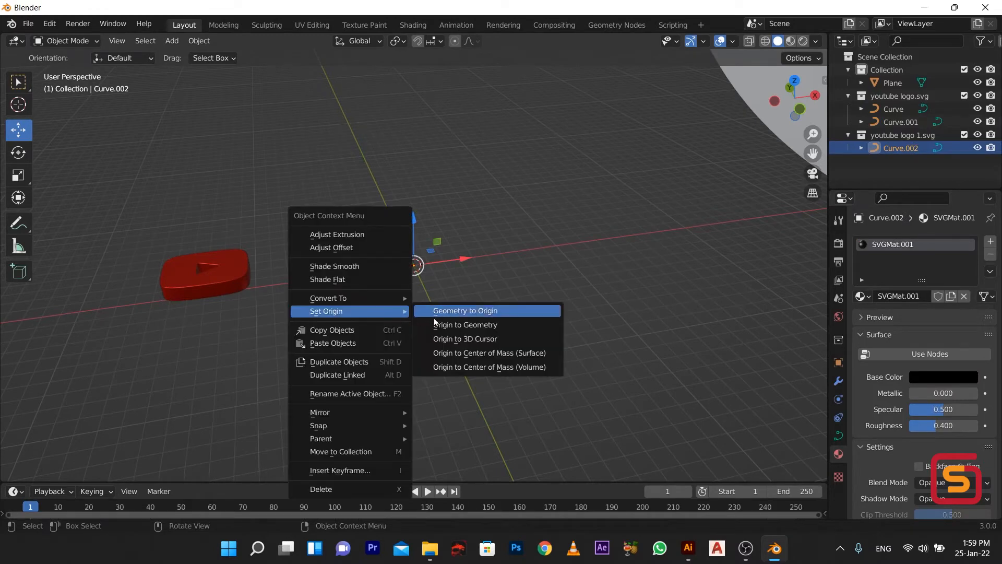
pyautogui.click(414, 324)
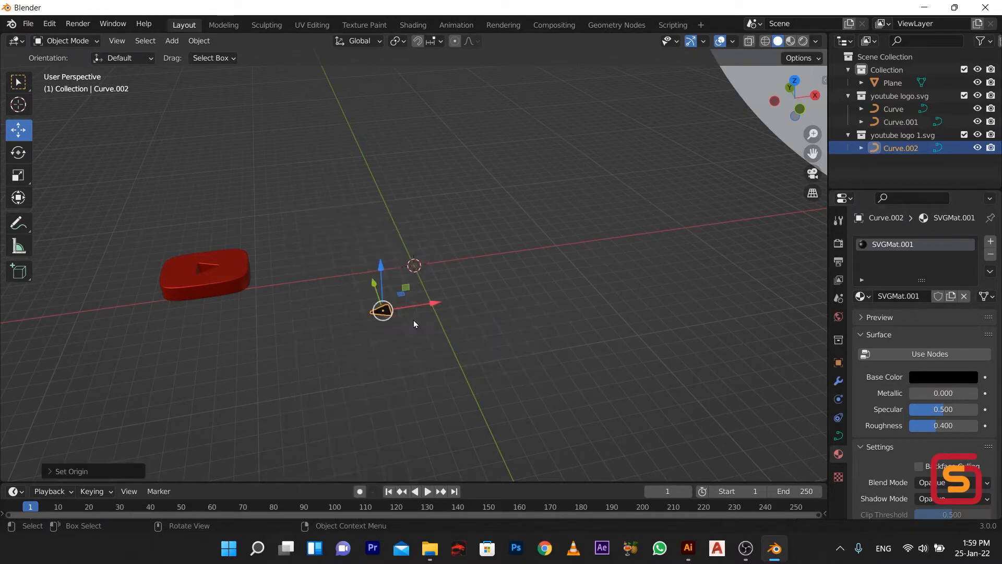
# Set the play triangle's X and Y location to 0 m to centre it on the world origin
pyautogui.click(839, 380)
pyautogui.click(839, 317)
pyautogui.click(839, 298)
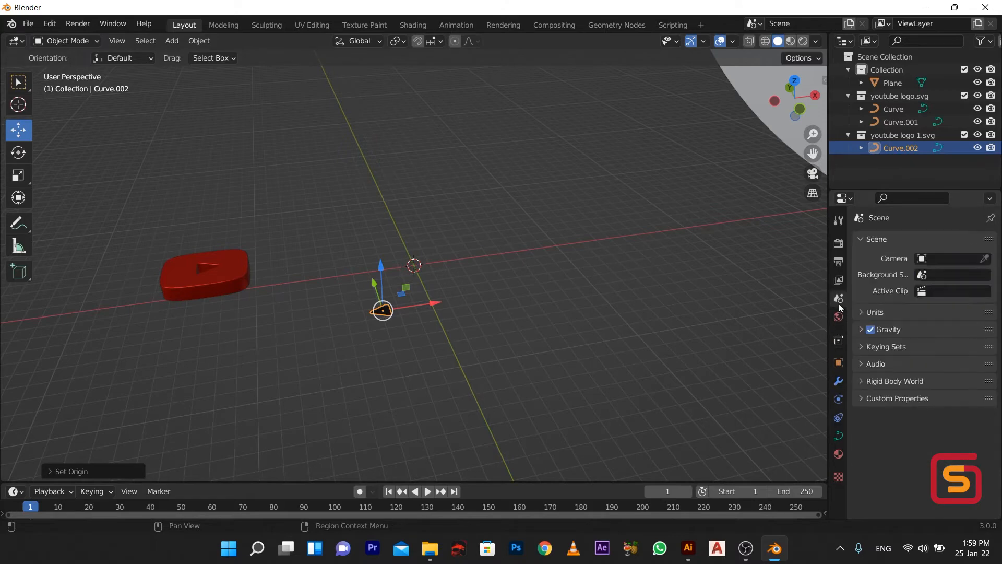
pyautogui.click(839, 281)
pyautogui.click(838, 417)
pyautogui.click(838, 400)
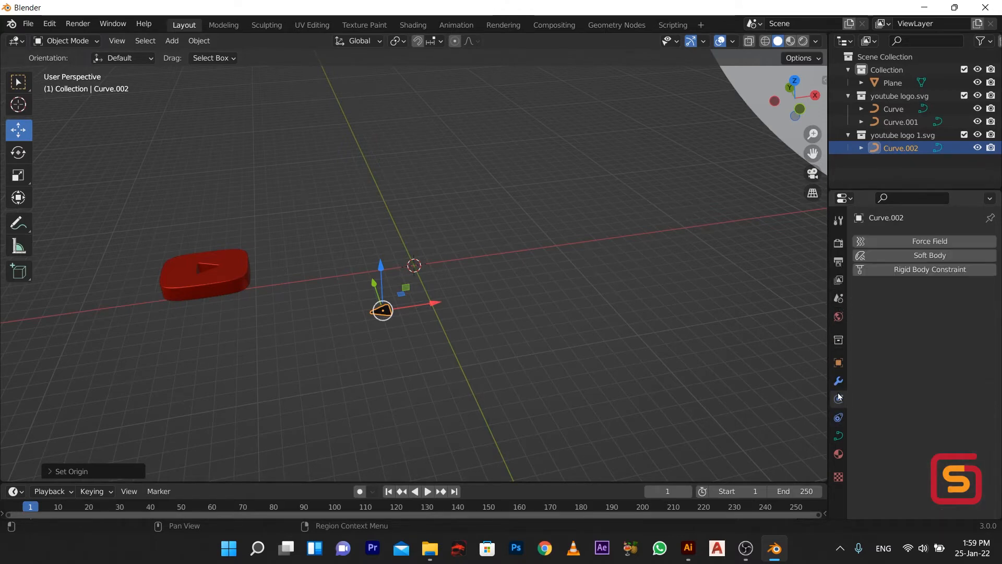
pyautogui.click(839, 381)
pyautogui.click(838, 362)
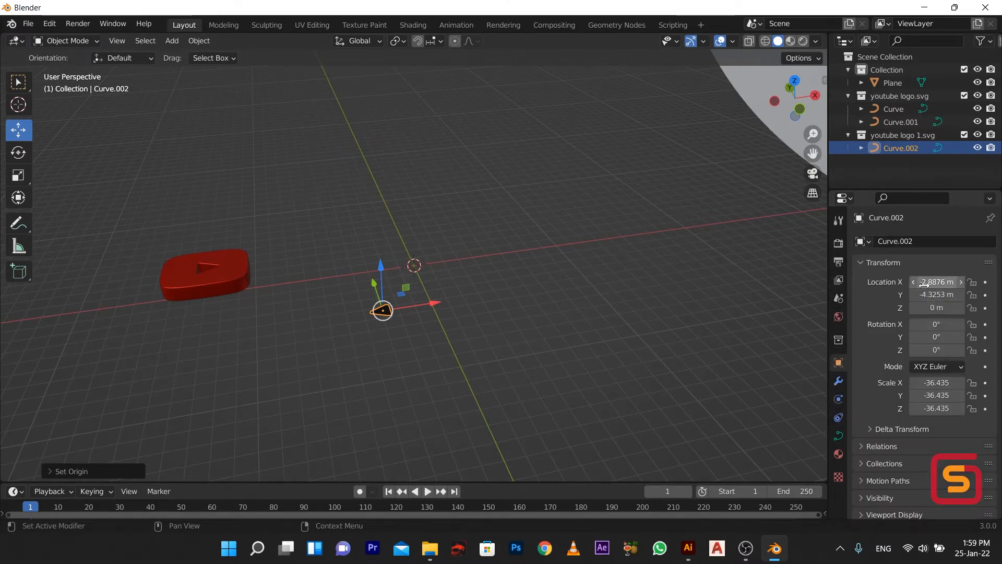
pyautogui.press('Return')
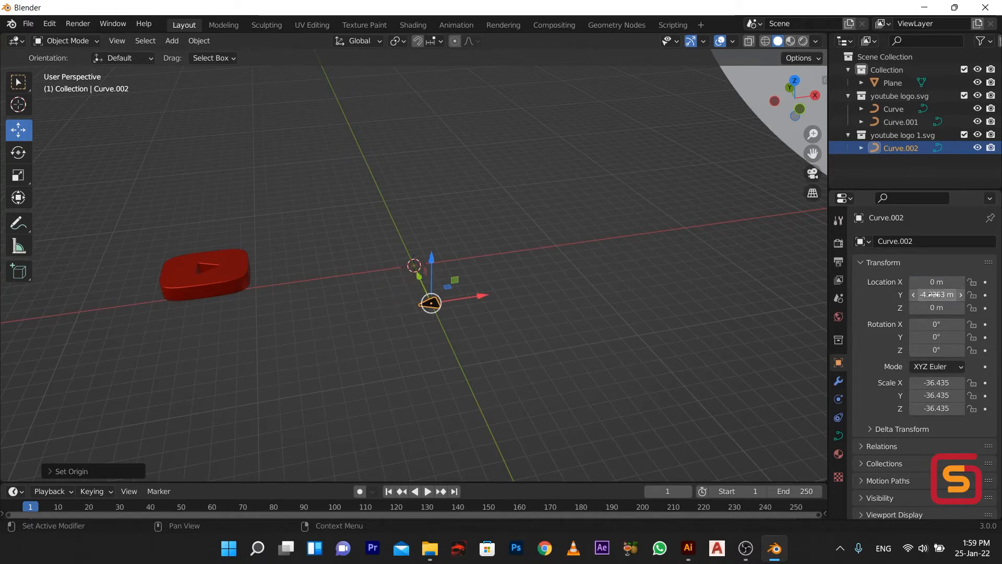
pyautogui.press('Return')
# Extrude the play triangle's curve by 0.01 m
pyautogui.scroll(6, 474, 242)
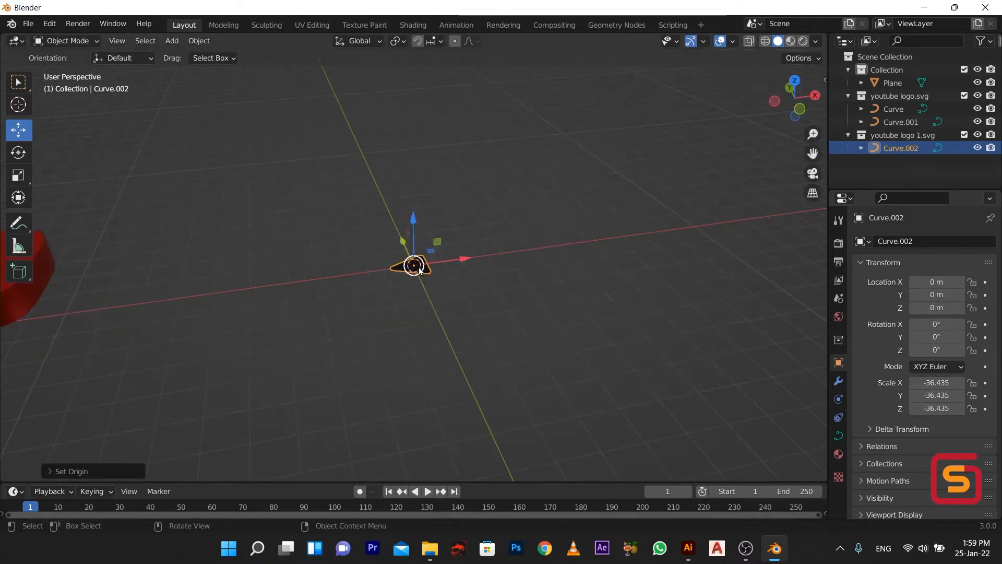
pyautogui.scroll(-2, 785, 421)
pyautogui.scroll(-1, 786, 424)
pyautogui.click(839, 436)
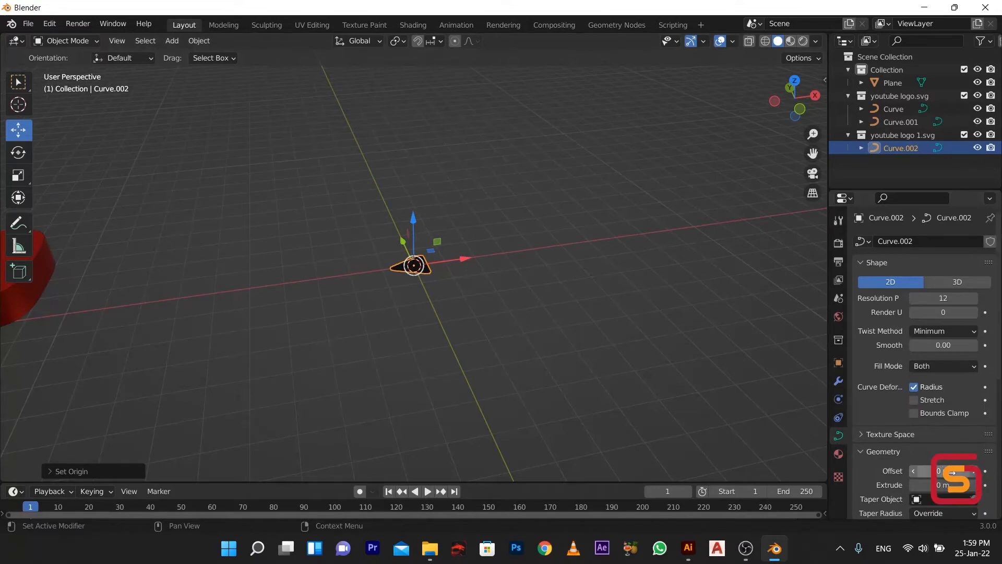
pyautogui.moveTo(947, 485); pyautogui.dragTo(958, 485)
# Give the play triangle's curve a round bevel with a depth of 0.001 m
pyautogui.scroll(-7, 942, 439)
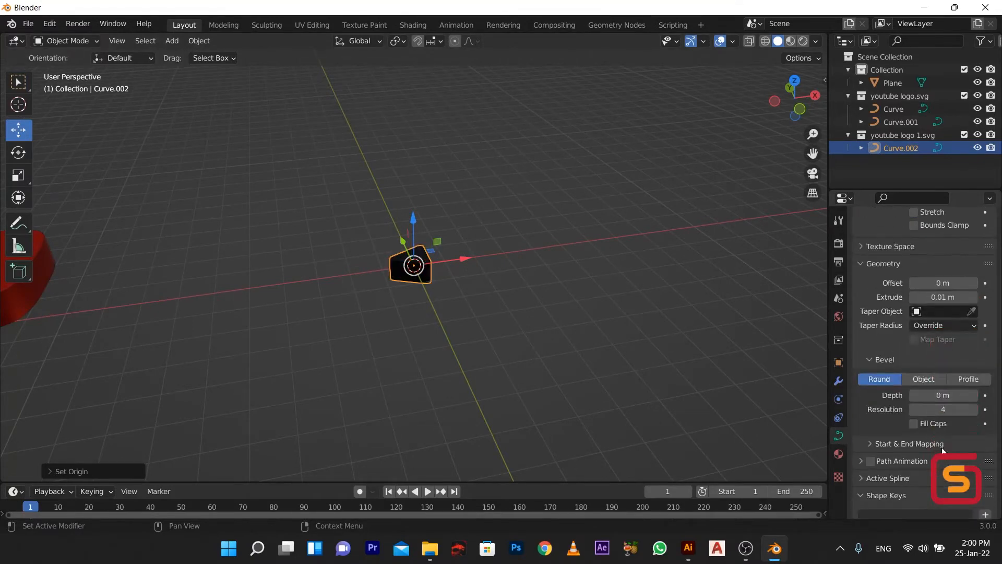
pyautogui.click(935, 395)
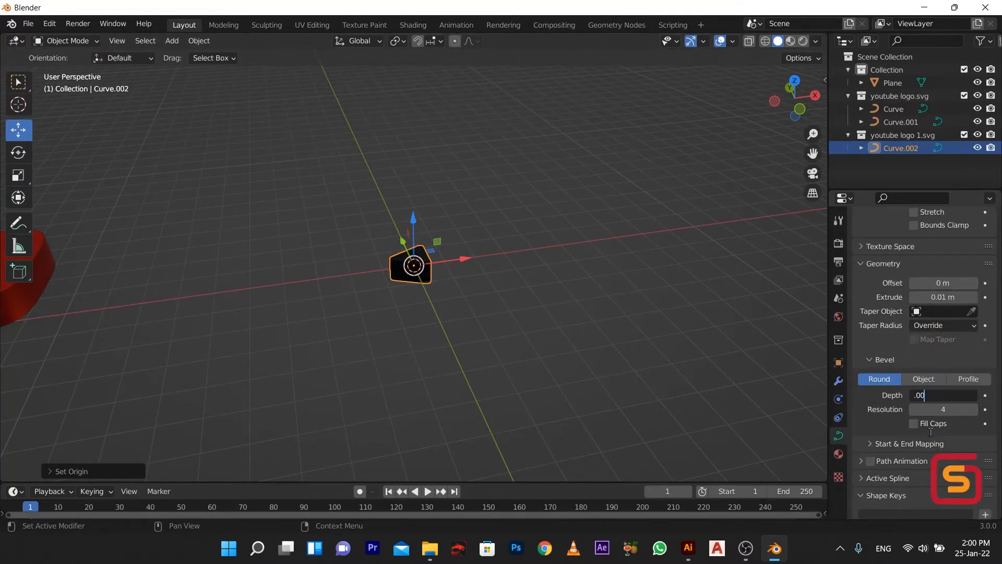
pyautogui.write('.005')
pyautogui.press('Return')
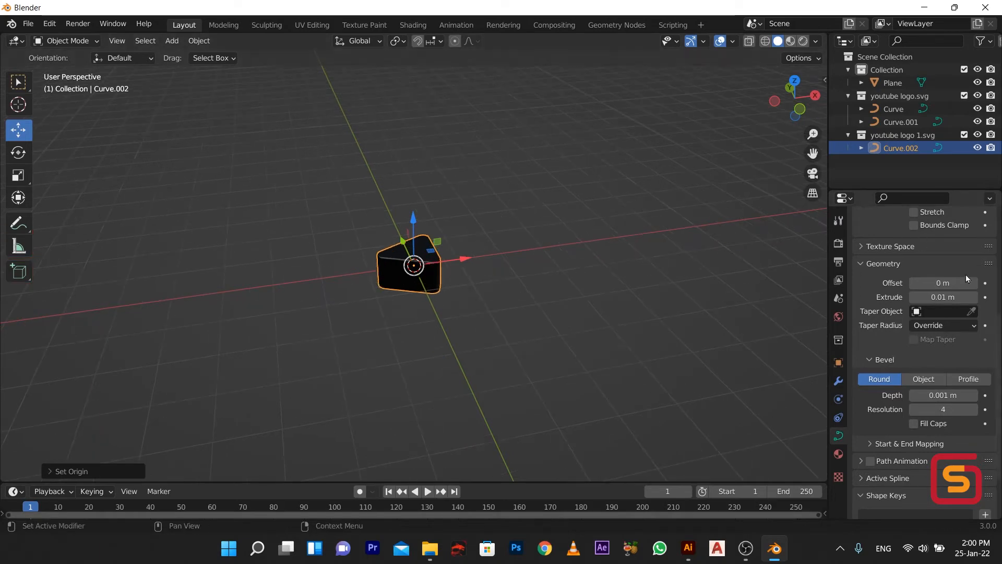
pyautogui.scroll(5, 894, 265)
pyautogui.scroll(4, 893, 265)
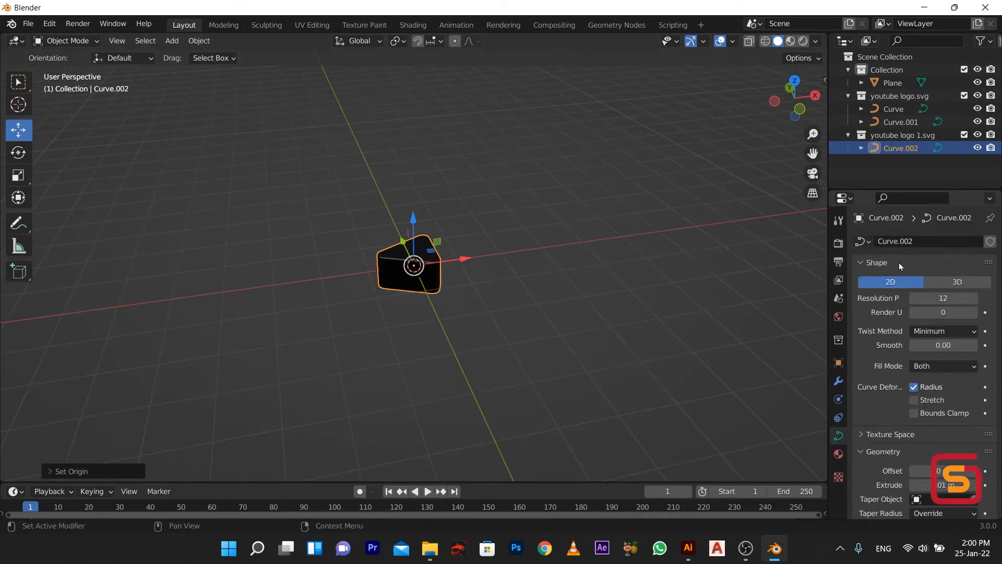
# Change the base color of the play triangle's material to white
pyautogui.click(839, 458)
pyautogui.click(926, 378)
pyautogui.moveTo(967, 243); pyautogui.dragTo(968, 191)
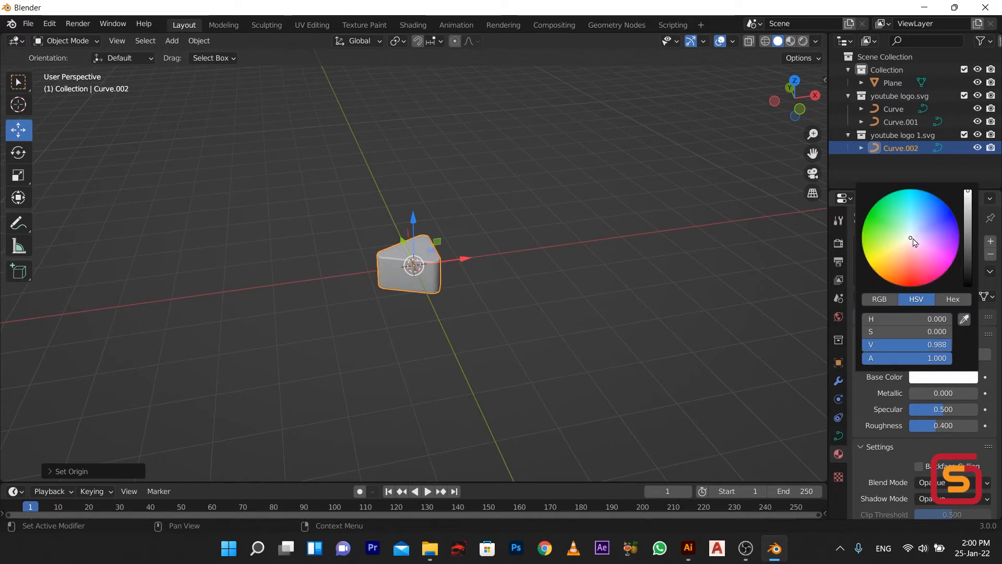
pyautogui.moveTo(914, 241); pyautogui.dragTo(902, 237)
pyautogui.moveTo(966, 199); pyautogui.dragTo(967, 189)
pyautogui.scroll(-8, 597, 306)
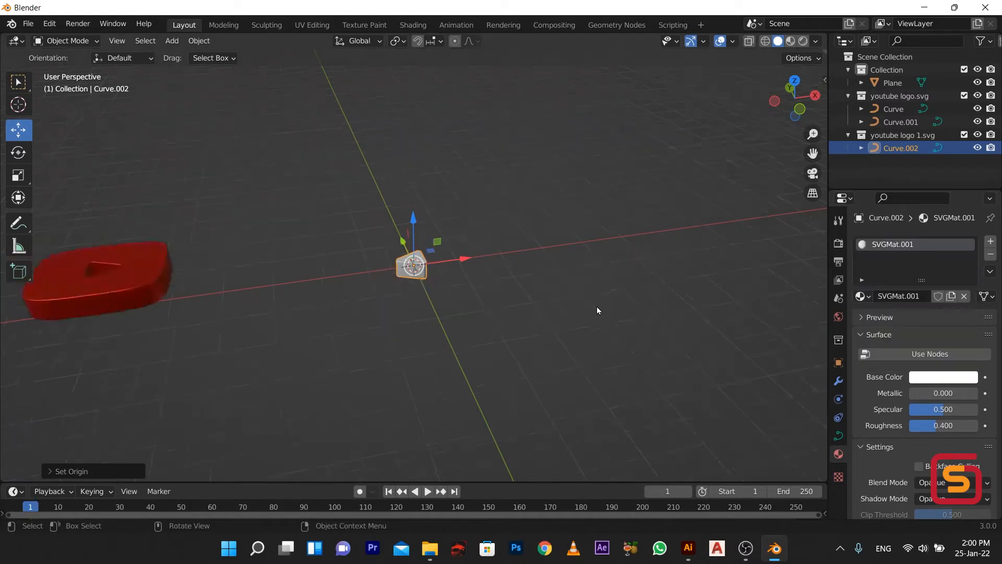
# Set the red logo body's X and Z location to 0 m to centre it on the world origin
pyautogui.moveTo(358, 361); pyautogui.dragTo(519, 351, button='middle')
pyautogui.moveTo(351, 278); pyautogui.dragTo(217, 297, button='middle')
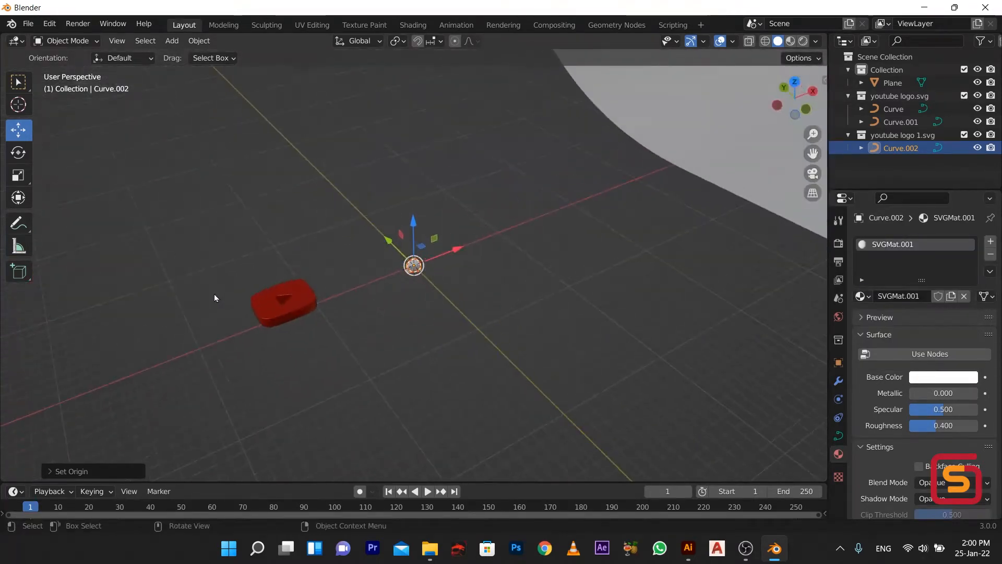
pyautogui.click(257, 304)
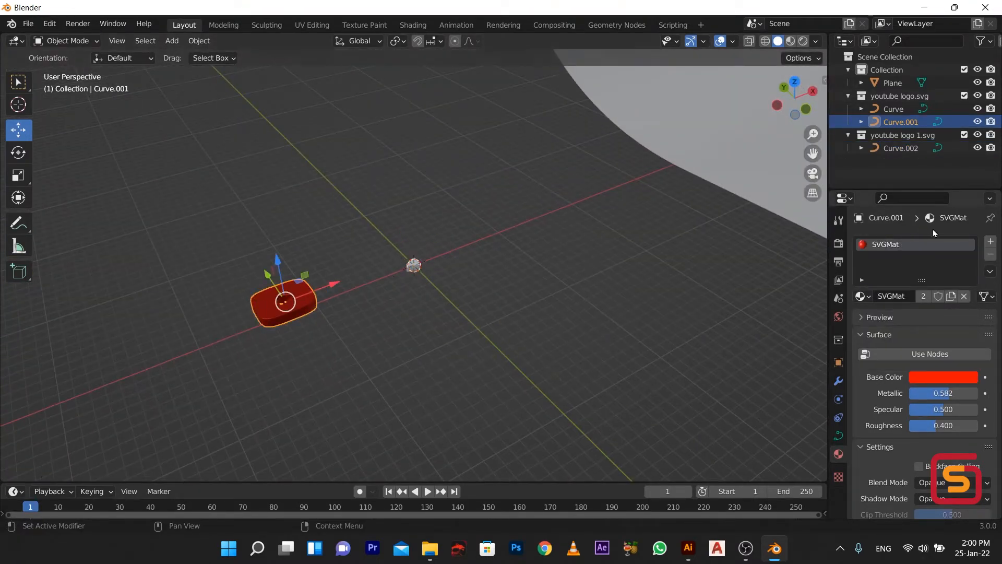
pyautogui.click(839, 382)
pyautogui.click(840, 363)
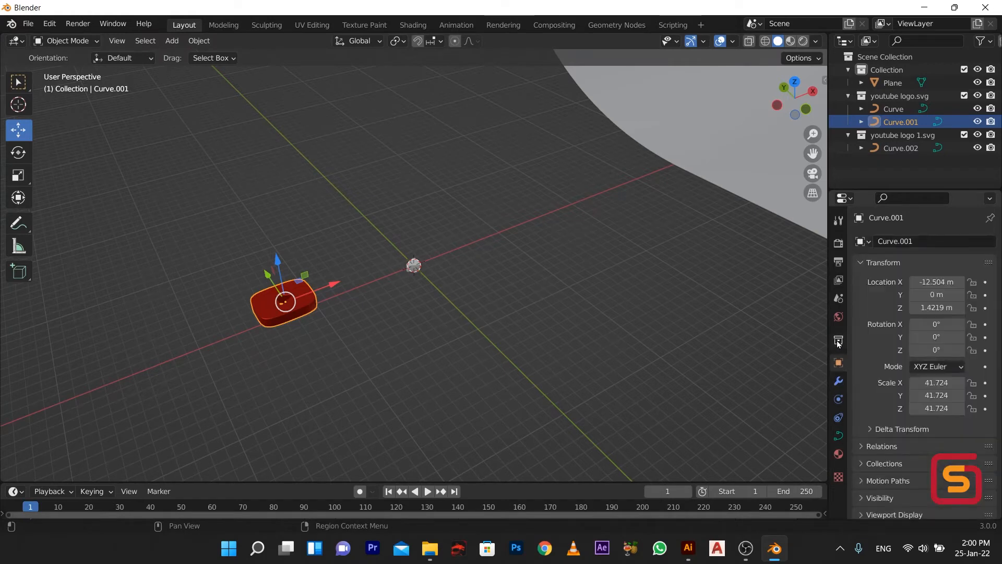
pyautogui.click(934, 283)
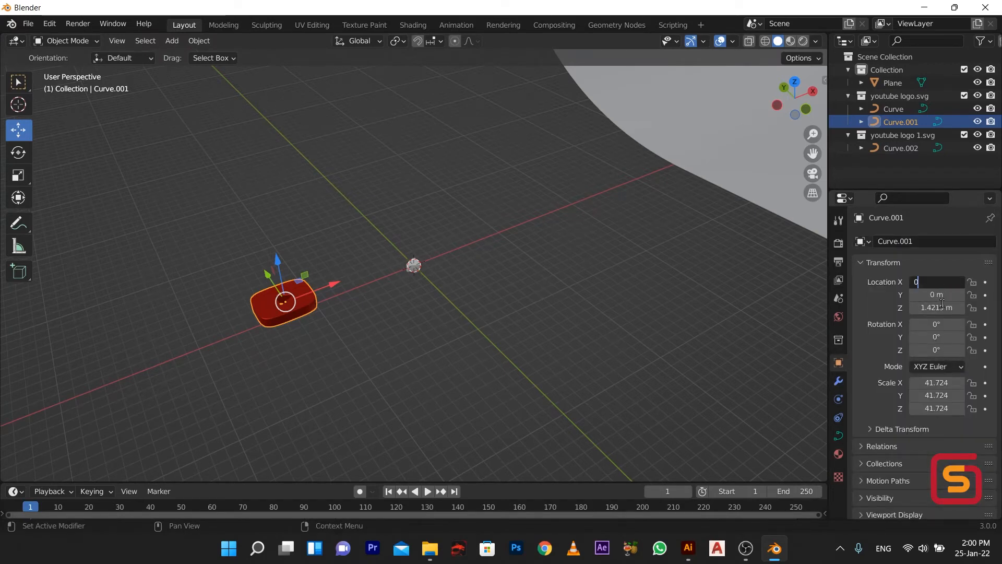
pyautogui.write('0')
pyautogui.press('Return')
pyautogui.click(939, 311)
pyautogui.write('0')
pyautogui.press('Return')
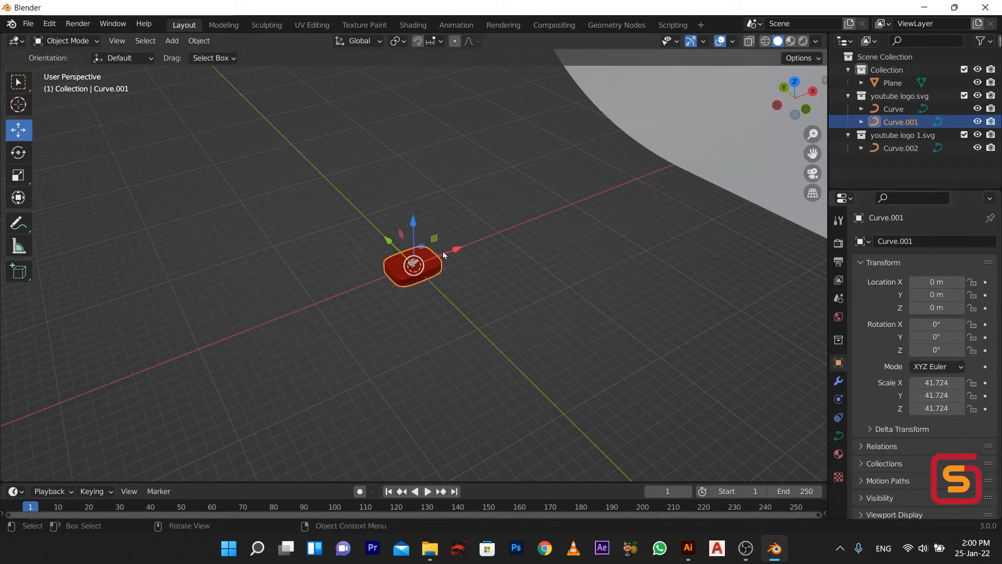
# Rotate the play triangle 180° about the Z axis to match the opening in the red body
pyautogui.click(371, 261)
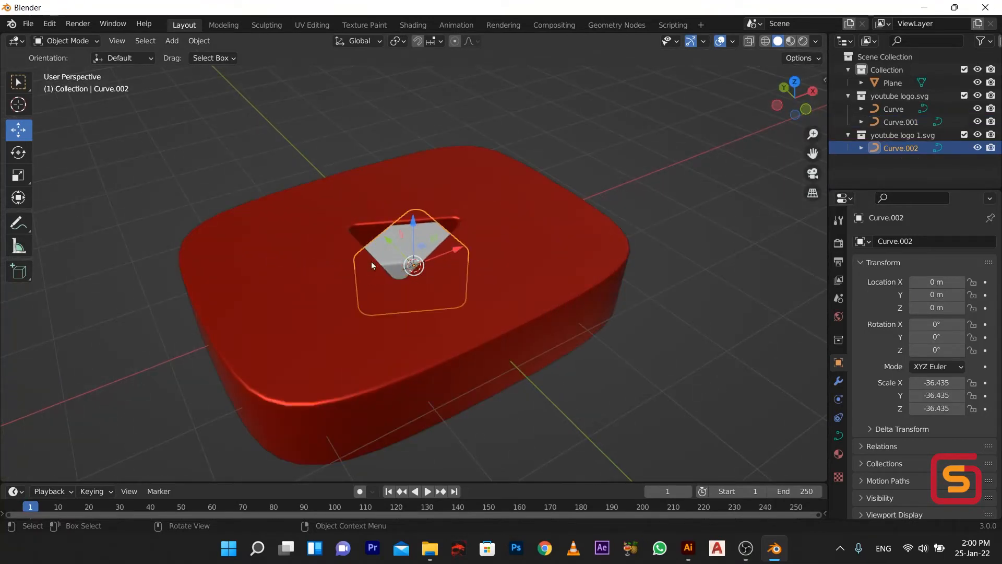
pyautogui.moveTo(371, 261); pyautogui.dragTo(282, 285, button='middle')
pyautogui.click(19, 152)
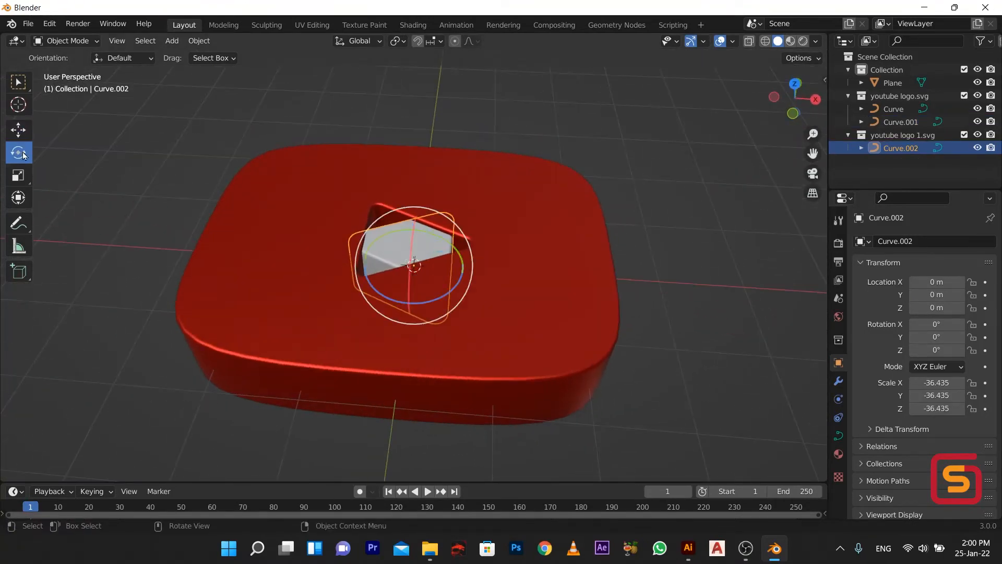
pyautogui.moveTo(392, 299); pyautogui.dragTo(600, 361)
pyautogui.moveTo(728, 383); pyautogui.dragTo(737, 402, button='middle')
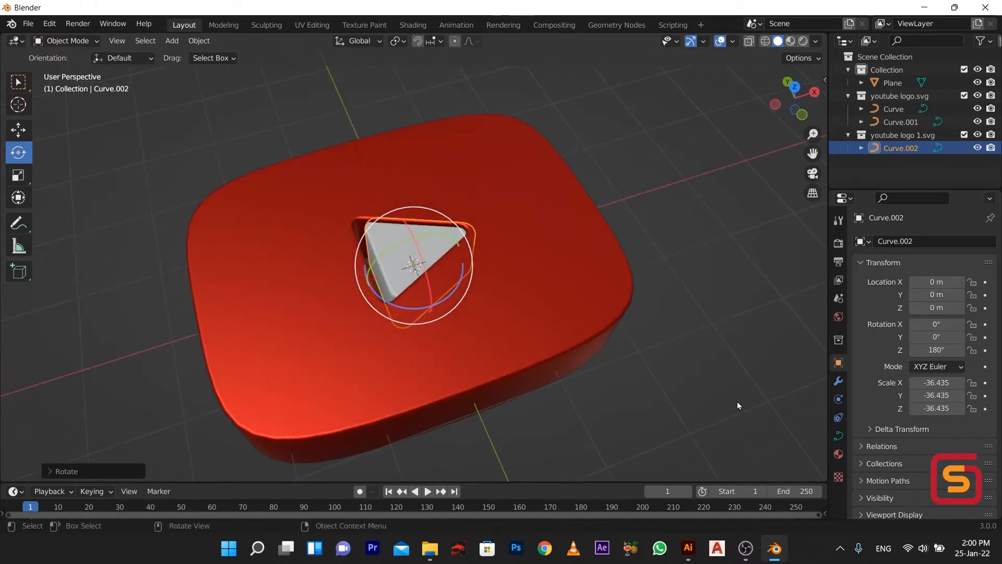
# Move the play triangle to about 0.2 m in Z and about -0.18 m in X over the opening
pyautogui.moveTo(494, 388); pyautogui.dragTo(265, 293, button='middle')
pyautogui.click(12, 135)
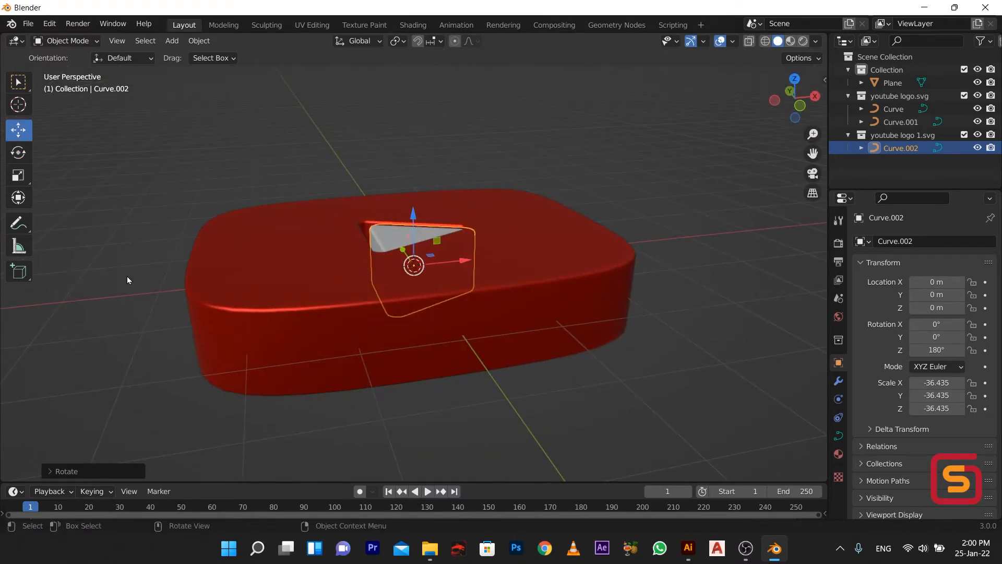
pyautogui.moveTo(416, 215); pyautogui.dragTo(415, 197)
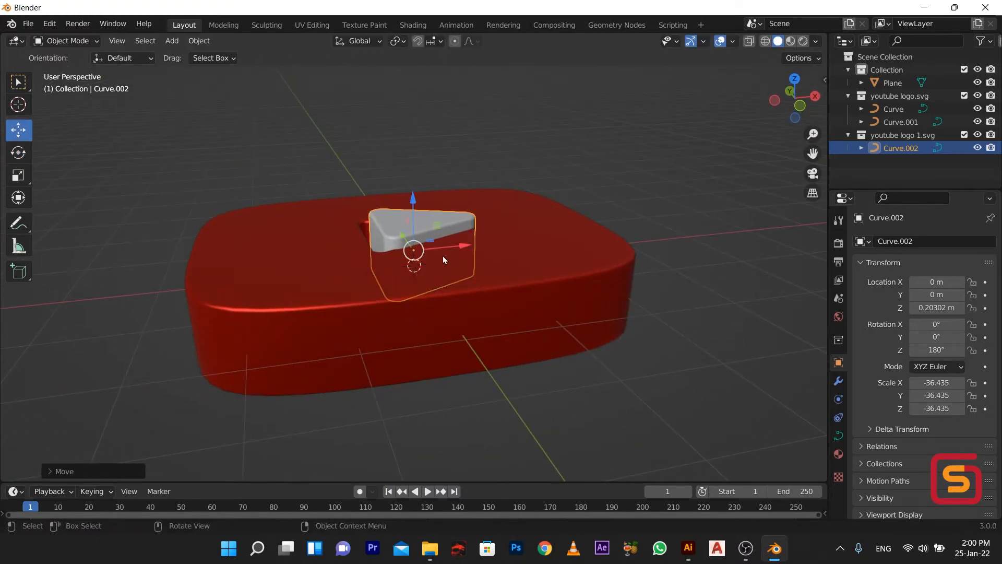
pyautogui.moveTo(443, 256); pyautogui.dragTo(427, 251)
pyautogui.moveTo(427, 251); pyautogui.dragTo(385, 391, button='middle')
pyautogui.press('KP_7')
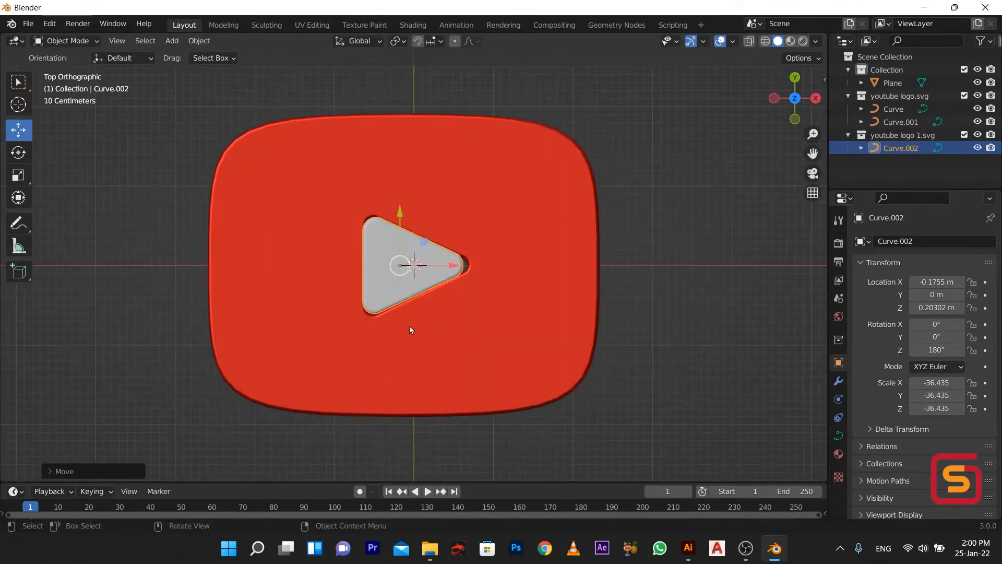
# Enlarge the play triangle uniformly to a scale of about -49.2 so it covers the opening
pyautogui.scroll(2, 389, 267)
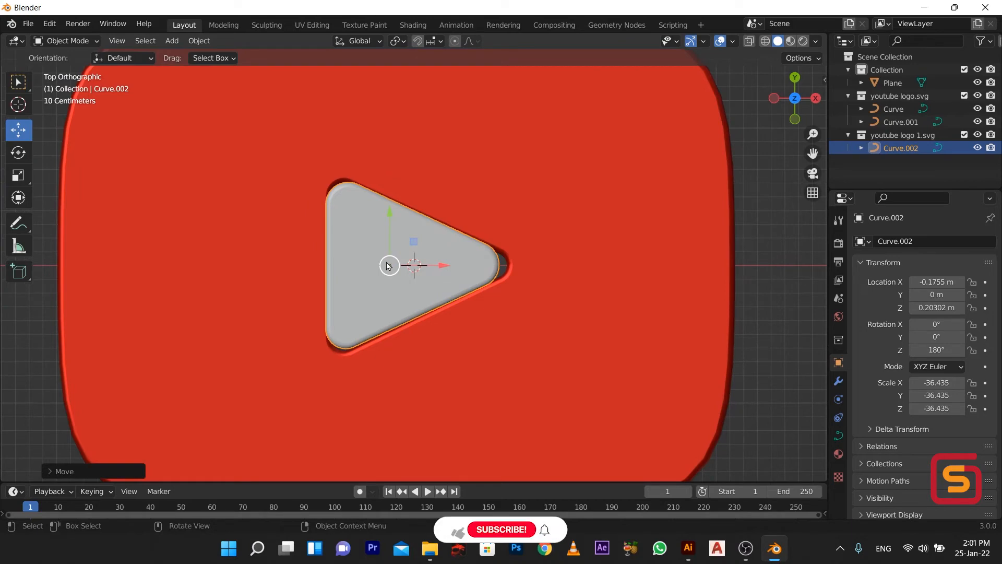
pyautogui.press('s')
pyautogui.click(365, 275)
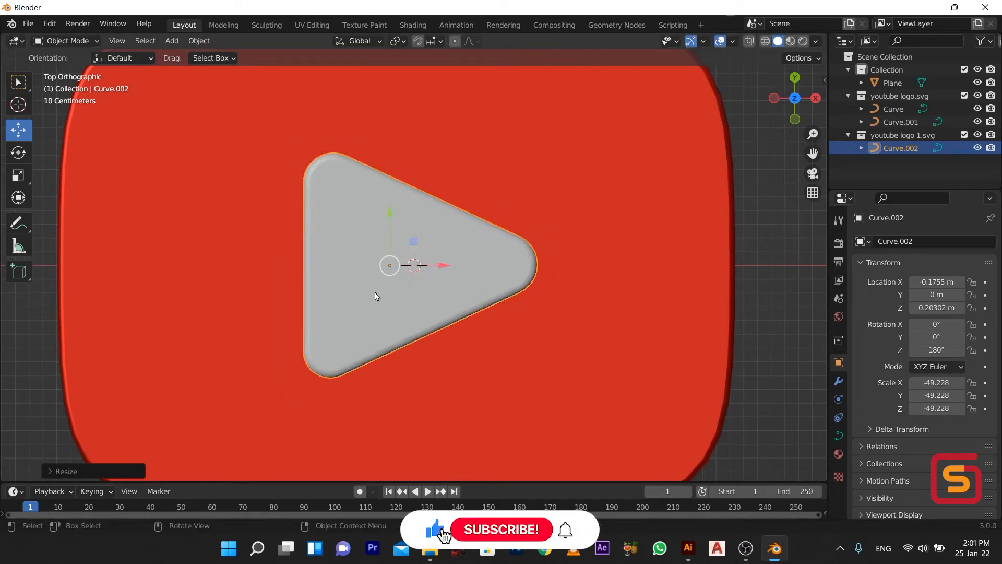
# Lower the play triangle along Z to about 0.013 m so it protrudes only slightly from the red body
pyautogui.moveTo(381, 264); pyautogui.dragTo(449, 199, button='middle')
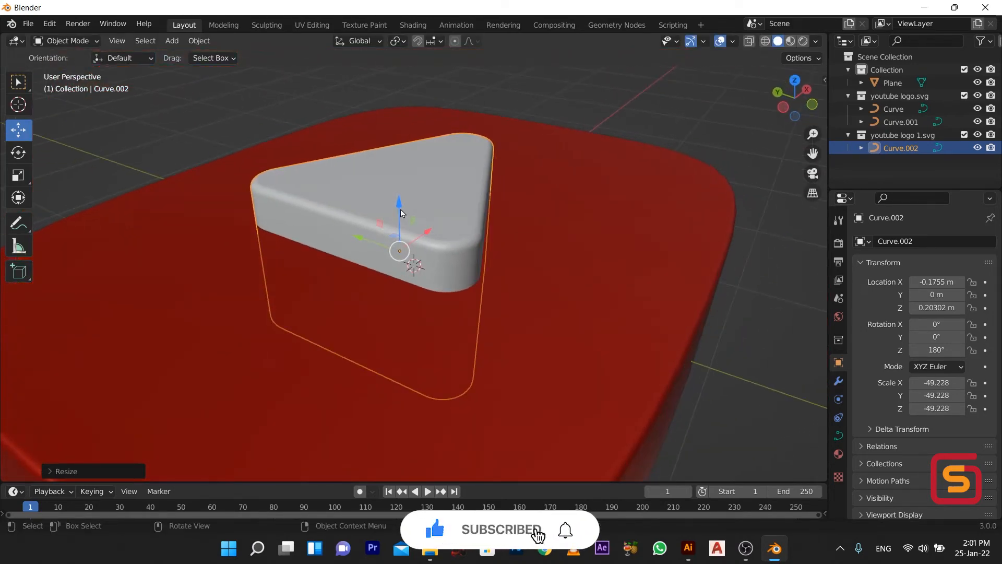
pyautogui.press('g')
pyautogui.press('z')
pyautogui.click(403, 233)
pyautogui.scroll(-3, 407, 241)
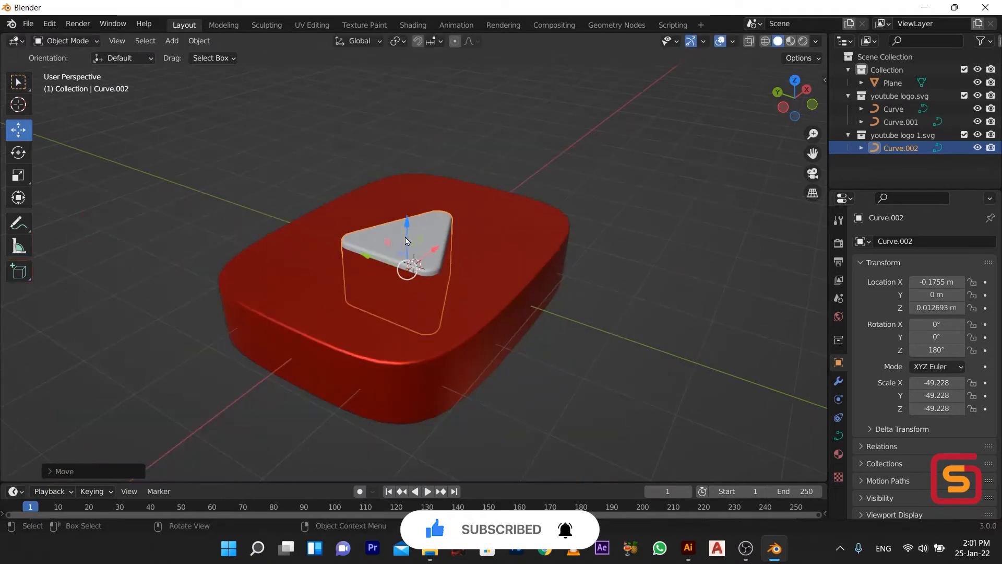
# Select the red body and play triangle together and raise them so the body sits at about 1.67 m in Z
pyautogui.click(141, 341)
pyautogui.moveTo(138, 339); pyautogui.dragTo(85, 335, button='middle')
pyautogui.moveTo(149, 356); pyautogui.dragTo(346, 274, button='middle')
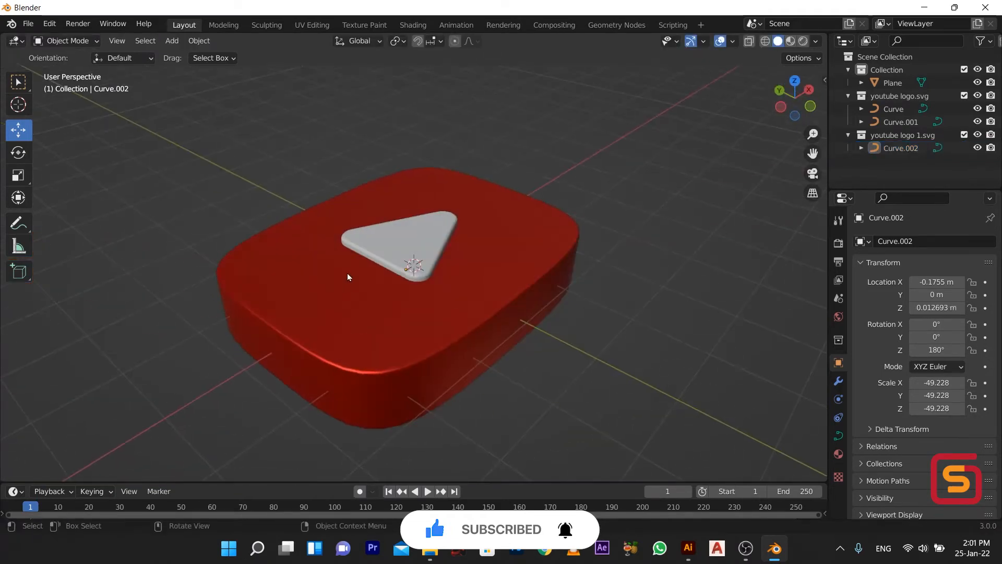
pyautogui.scroll(-6, 353, 259)
pyautogui.moveTo(504, 196); pyautogui.dragTo(268, 384)
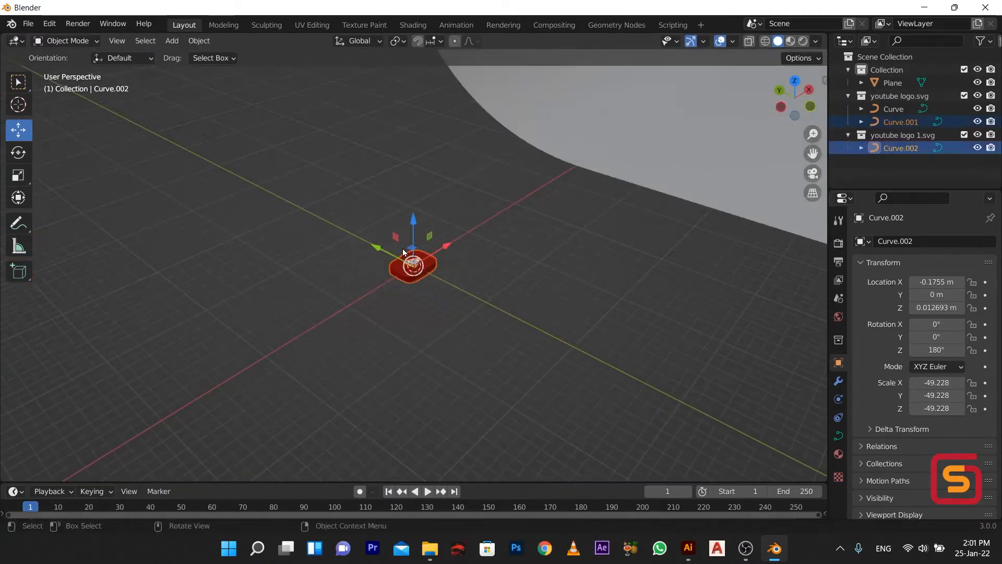
# Set the curved backdrop plane's X and Y location to 0 m to place it under the logo
pyautogui.click(665, 152)
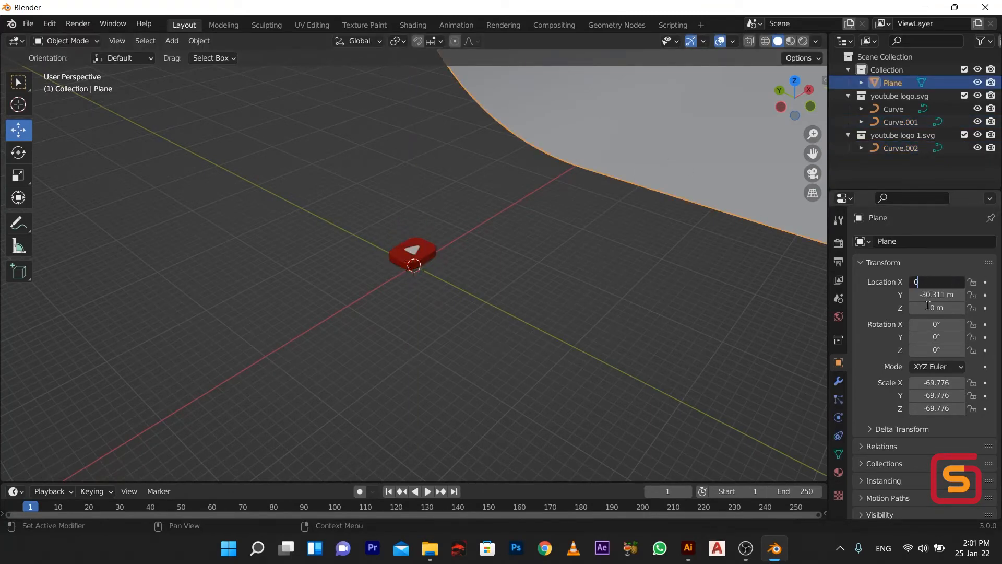
pyautogui.write('0')
pyautogui.press('Return')
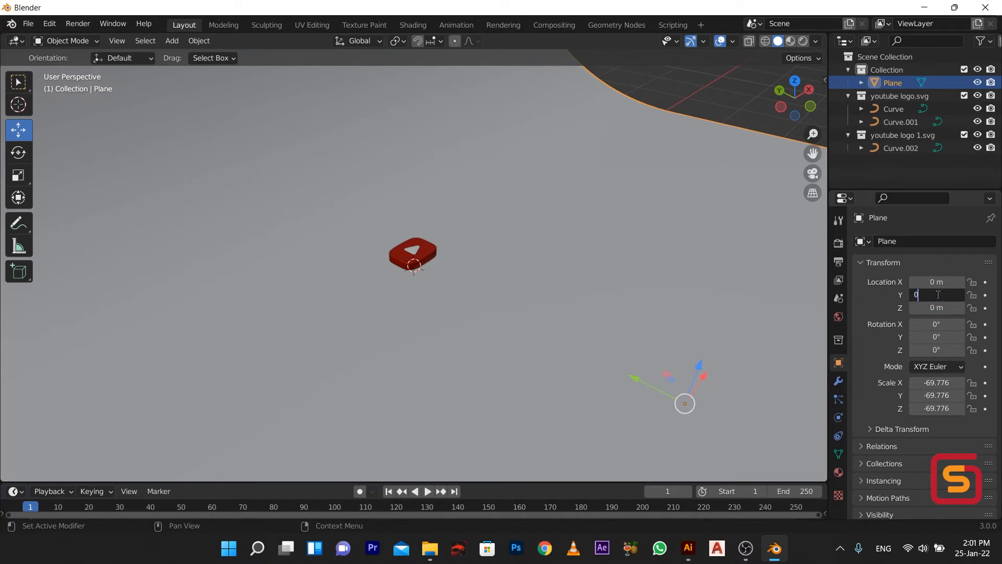
pyautogui.press('Return')
pyautogui.scroll(-8, 456, 275)
pyautogui.scroll(4, 420, 235)
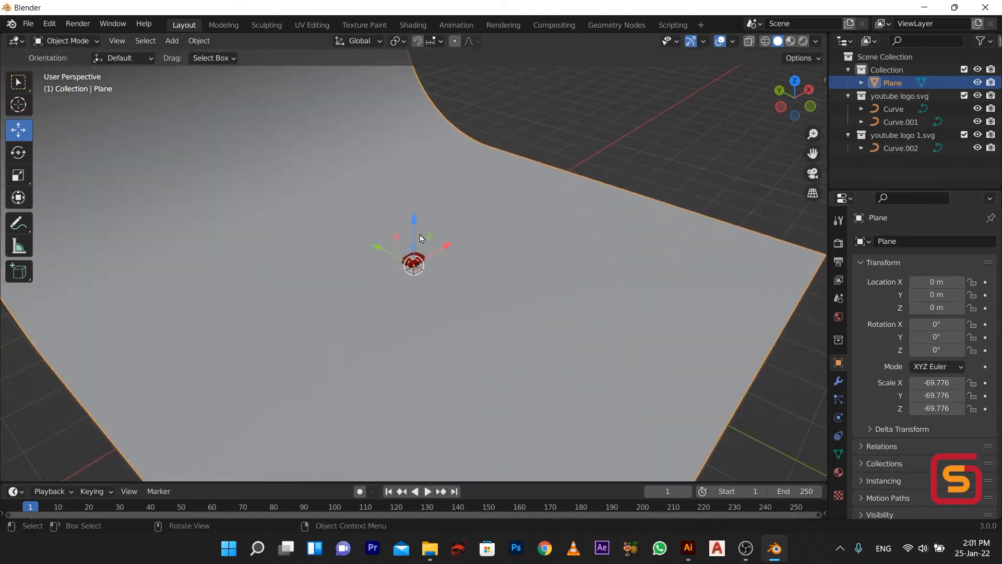
pyautogui.scroll(8, 419, 234)
# Rotate the red body and play triangle together 90° about the X axis so the logo stands upright
pyautogui.click(365, 241)
pyautogui.keyDown('shift'); pyautogui.click(365, 242); pyautogui.keyUp('shift')
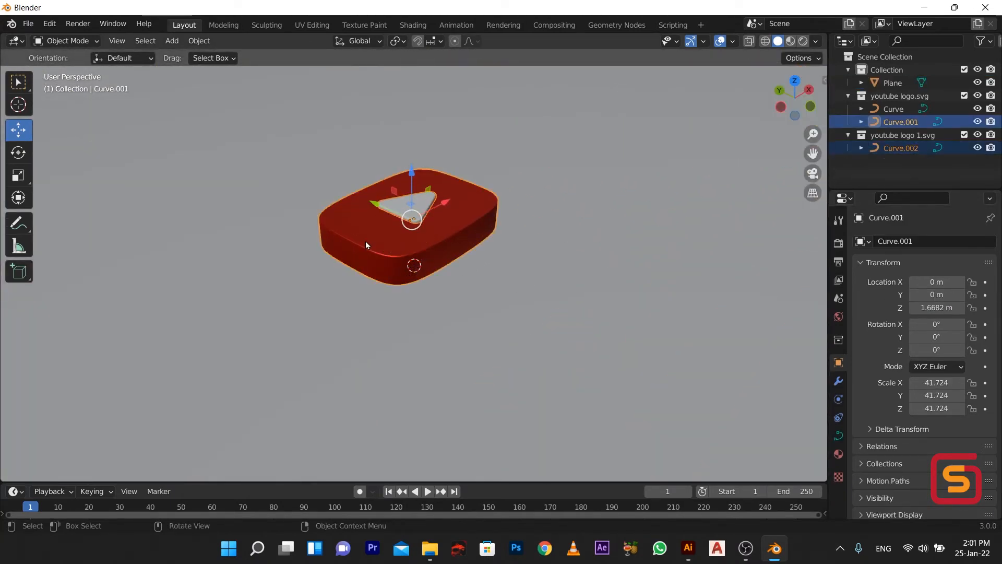
pyautogui.scroll(-10, 378, 243)
pyautogui.scroll(4, 405, 236)
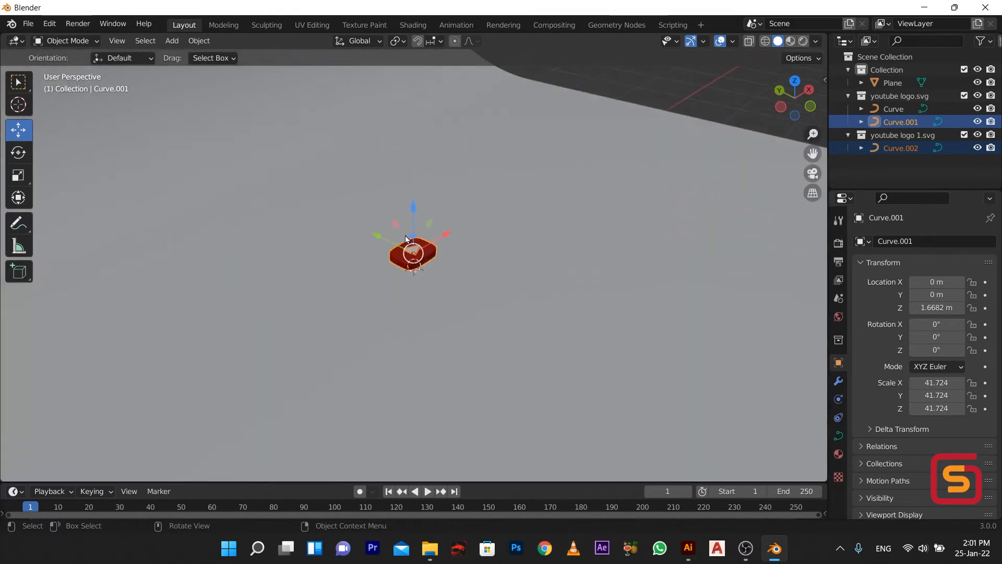
pyautogui.scroll(2, 405, 236)
pyautogui.click(19, 153)
pyautogui.scroll(4, 433, 215)
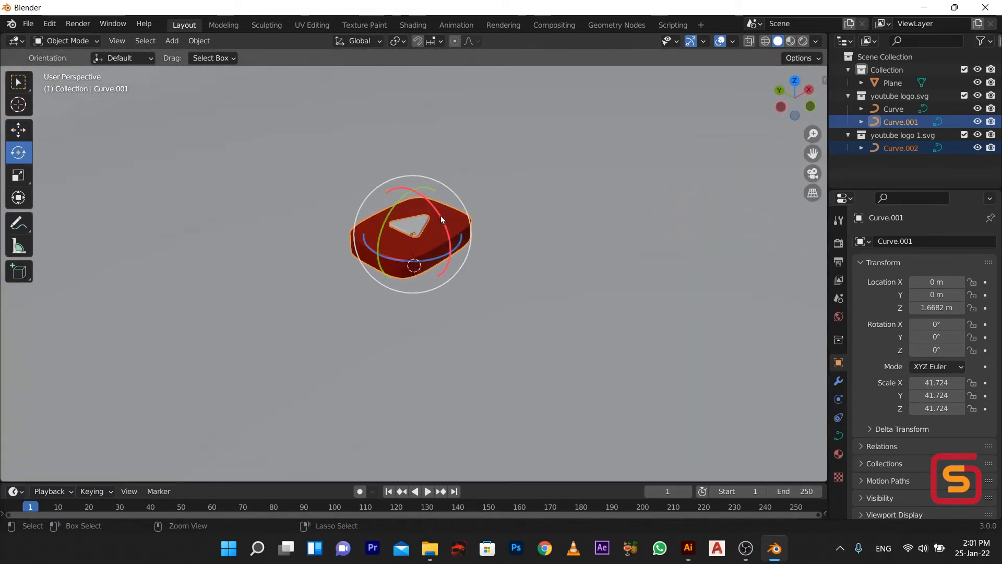
pyautogui.moveTo(440, 215); pyautogui.dragTo(464, 330)
pyautogui.moveTo(442, 295); pyautogui.dragTo(440, 261)
pyautogui.moveTo(449, 296)
pyautogui.mouseDown()
pyautogui.moveTo(437, 315)
pyautogui.moveTo(439, 284)
pyautogui.moveTo(440, 298)
pyautogui.mouseUp()
pyautogui.scroll(5, 390, 249)
pyautogui.moveTo(329, 244); pyautogui.dragTo(282, 267, button='middle')
# Raise the upright red body and play triangle together so the body sits at about 2.06 m in Z
pyautogui.click(189, 288)
pyautogui.scroll(-4, 189, 289)
pyautogui.scroll(-6, 386, 261)
pyautogui.scroll(2, 386, 252)
pyautogui.scroll(4, 387, 252)
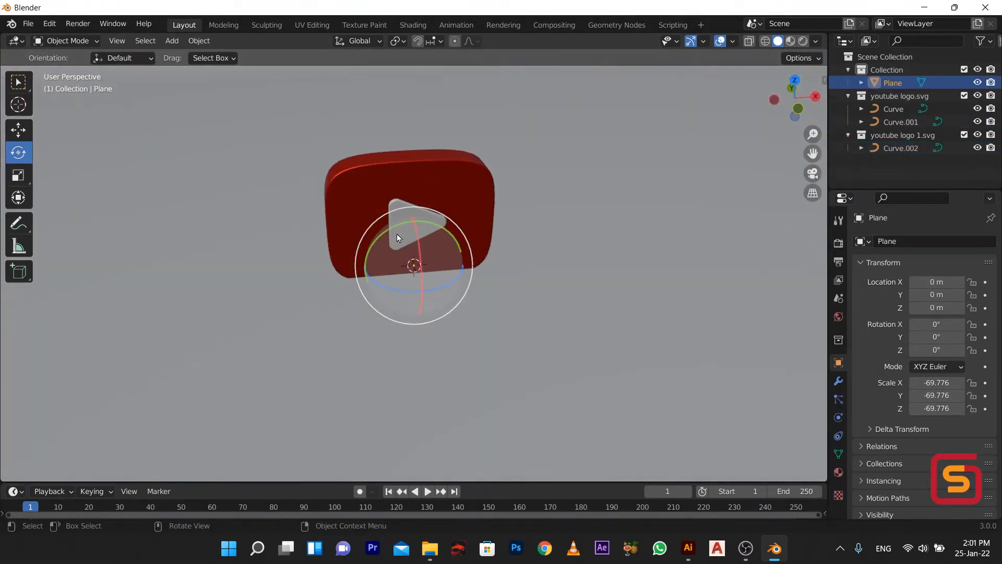
pyautogui.click(331, 214)
pyautogui.keyDown('shift'); pyautogui.click(412, 200); pyautogui.keyUp('shift')
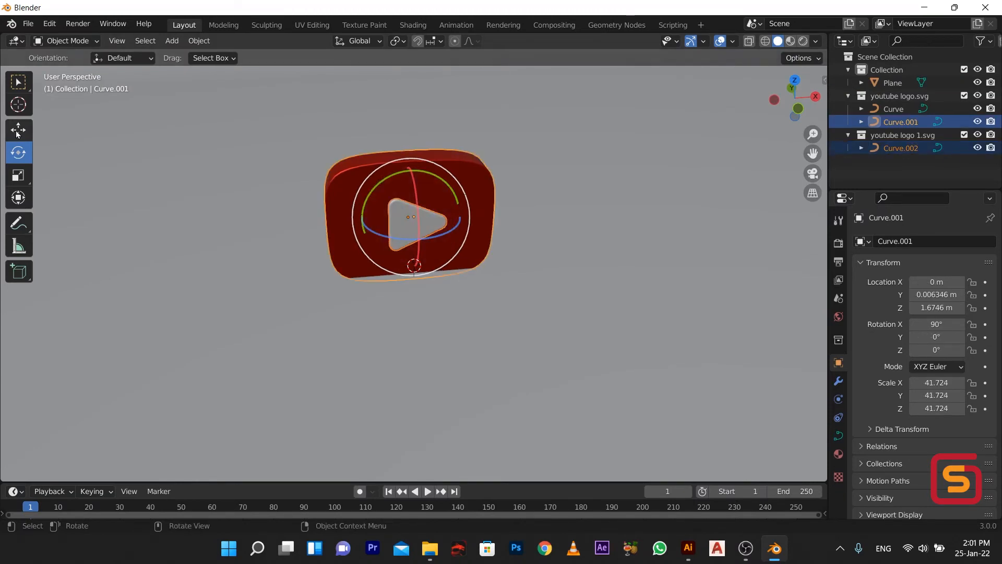
pyautogui.hotkey('shift', 'space')
pyautogui.press('g')
pyautogui.moveTo(410, 179); pyautogui.dragTo(418, 160)
# Scale up both logo parts together until the red body's scale is about 144.5
pyautogui.scroll(-10, 390, 220)
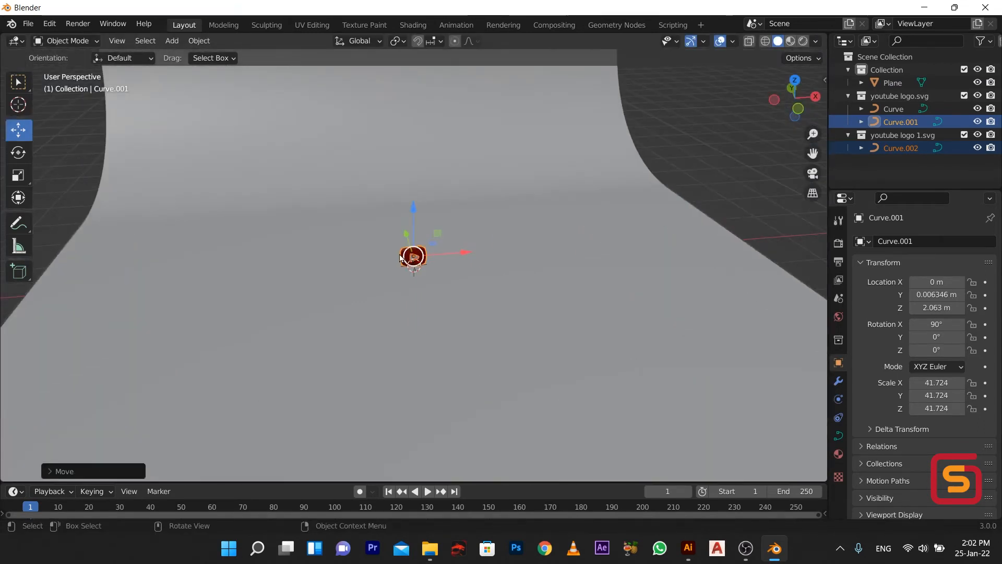
pyautogui.press('s')
pyautogui.click(374, 216)
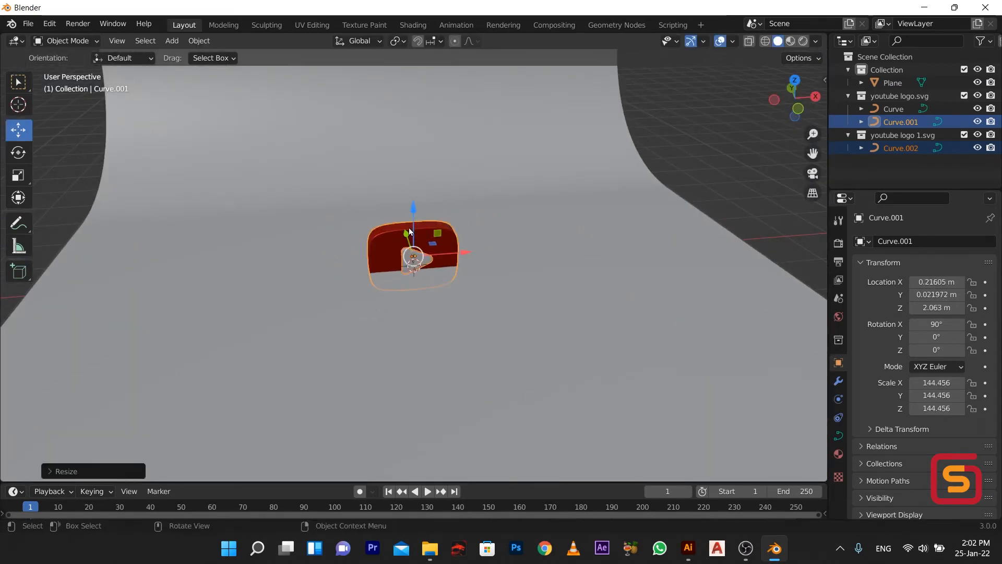
# Raise the enlarged logo above the backdrop floor so the red body sits at about 9.36 m in Z
pyautogui.moveTo(411, 233); pyautogui.dragTo(407, 201)
pyautogui.scroll(2, 406, 201)
pyautogui.moveTo(407, 201)
pyautogui.mouseDown(button='middle')
pyautogui.moveTo(431, 183)
pyautogui.moveTo(399, 190)
pyautogui.mouseUp(button='middle')
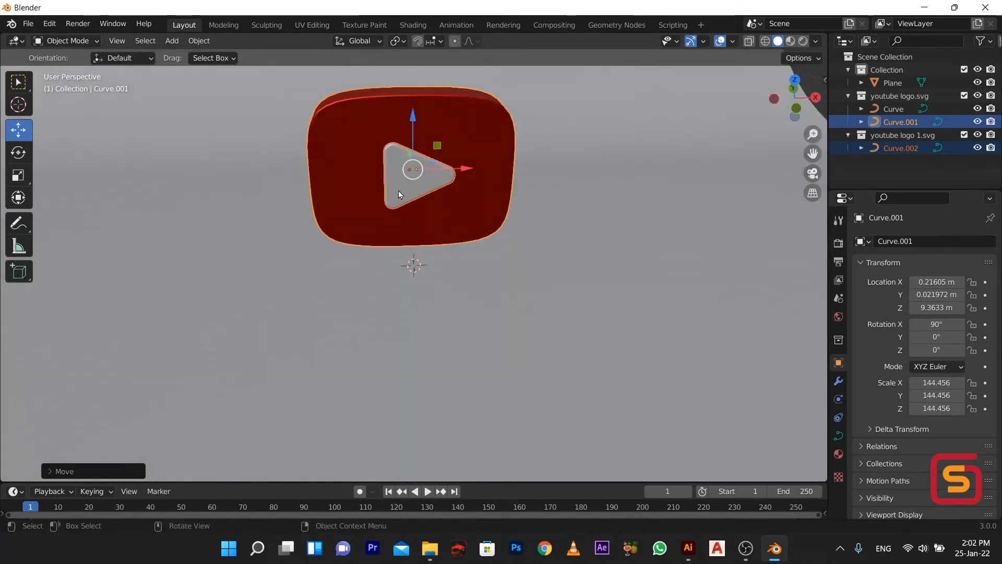
# Deselect the logo and preview the scene in material preview and rendered viewport shading
pyautogui.scroll(-5, 399, 190)
pyautogui.hotkey('alt', 'a')
pyautogui.scroll(3, 560, 158)
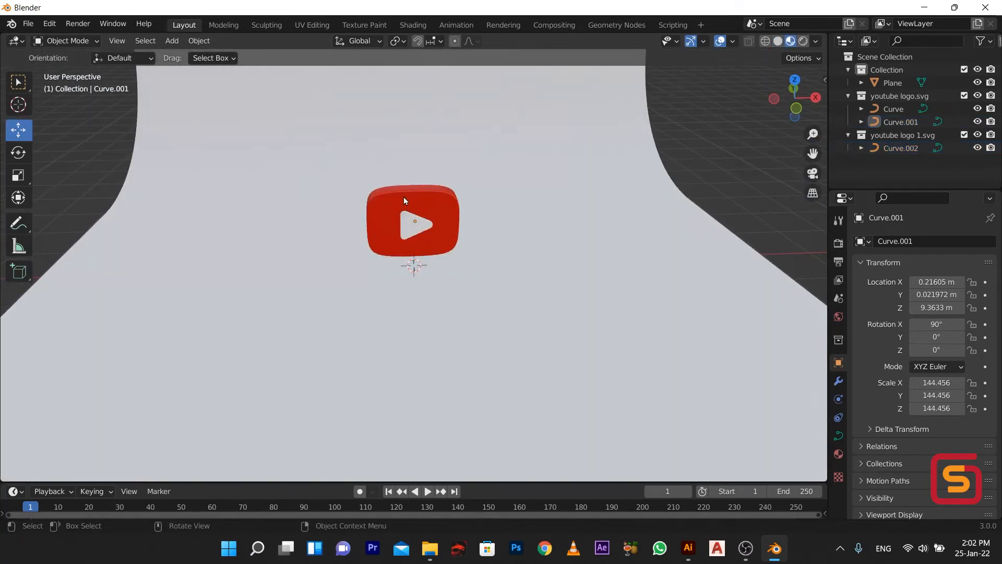
pyautogui.moveTo(403, 196); pyautogui.dragTo(458, 224, button='middle')
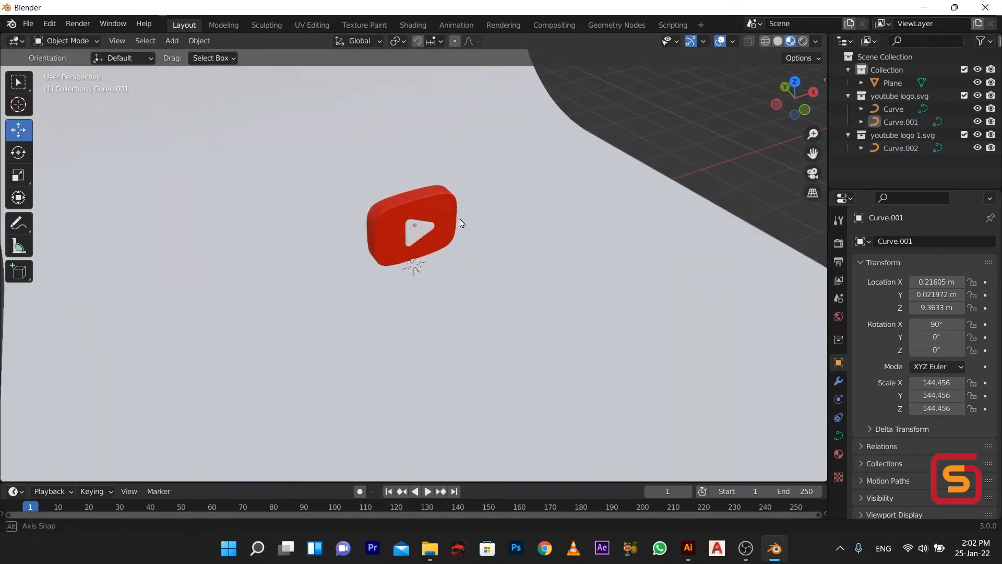
pyautogui.click(803, 42)
# Add a point light at the world origin
pyautogui.scroll(-4, 387, 236)
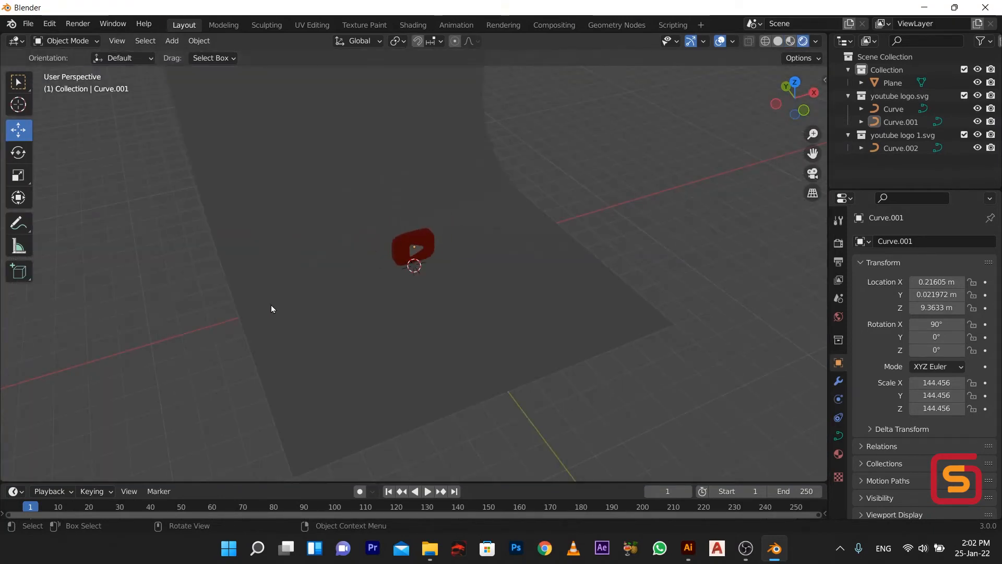
pyautogui.hotkey('shift', 'a')
pyautogui.moveTo(178, 349)
pyautogui.moveTo(176, 432)
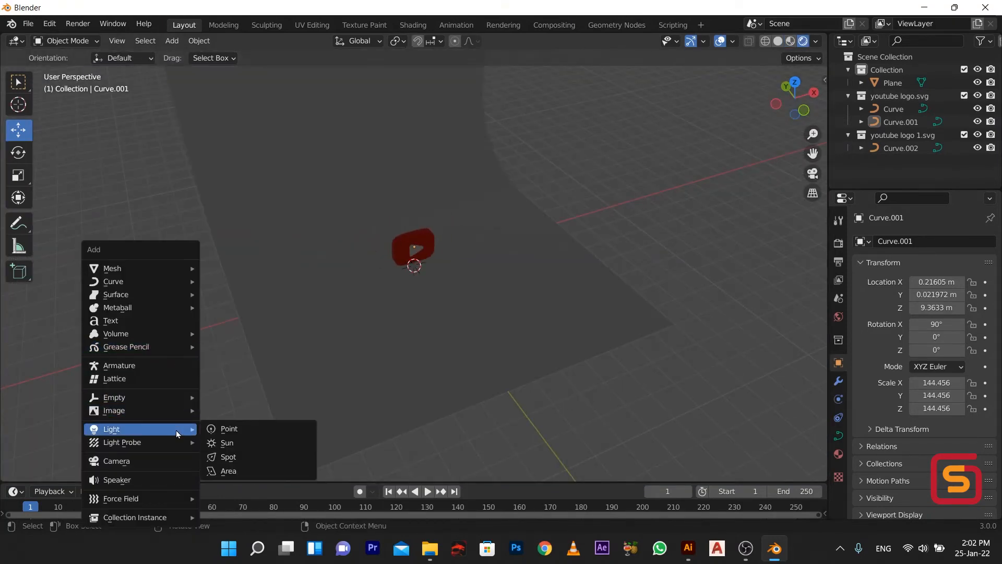
pyautogui.click(275, 427)
# Move the point light above and in front of the logo, to about -10.3 m in Y and 31.1 m in Z
pyautogui.scroll(4, 410, 236)
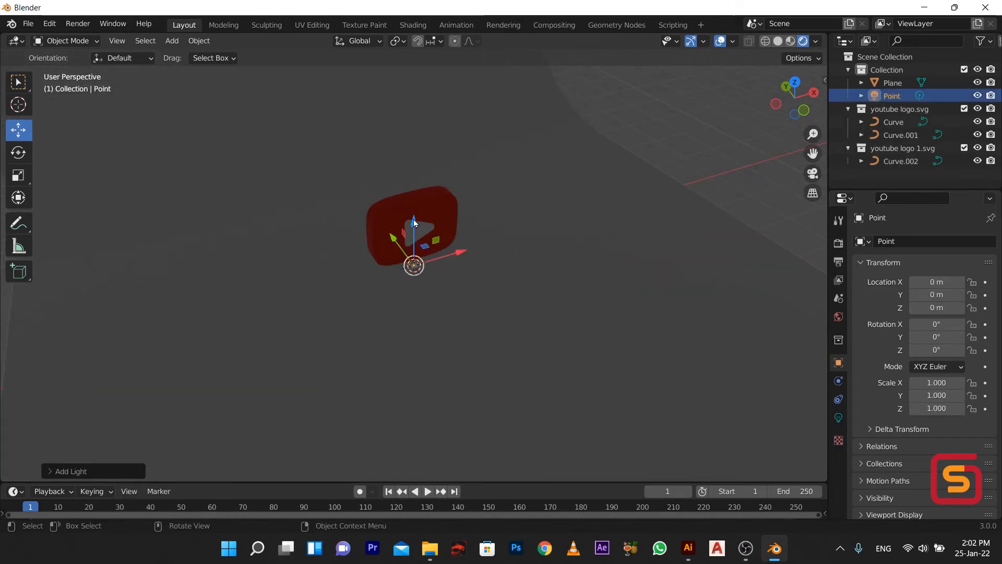
pyautogui.moveTo(412, 228); pyautogui.dragTo(417, 126)
pyautogui.moveTo(414, 236); pyautogui.dragTo(447, 218, button='middle')
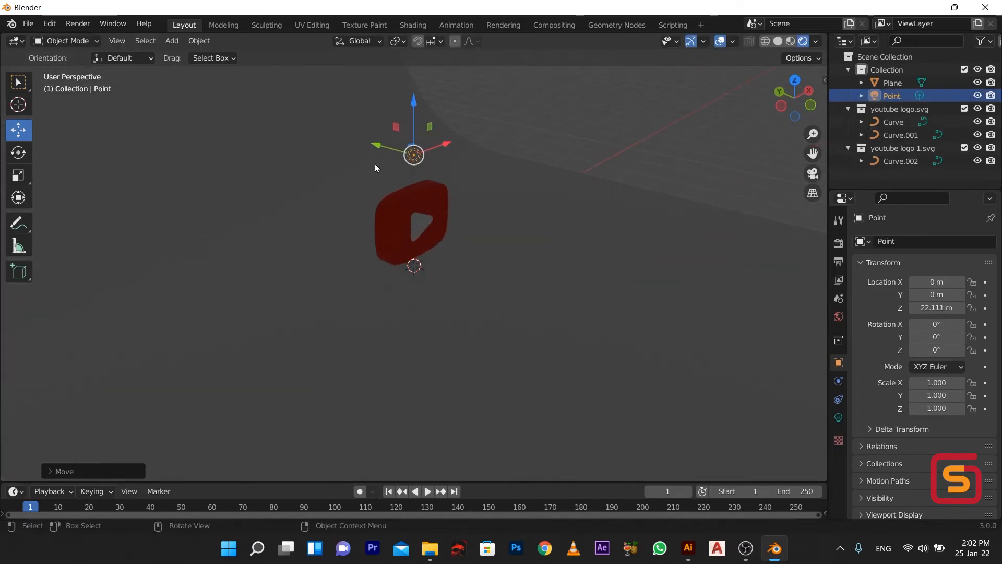
pyautogui.moveTo(393, 150); pyautogui.dragTo(461, 150)
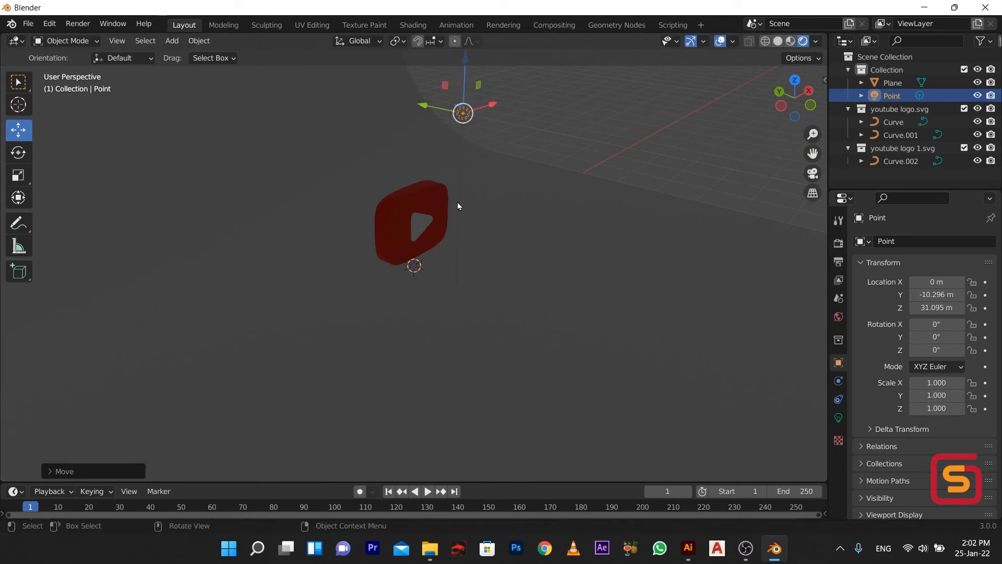
# Set the point light's power to 3000 W and check the lighting on the logo
pyautogui.moveTo(434, 196); pyautogui.dragTo(433, 196)
pyautogui.click(464, 114)
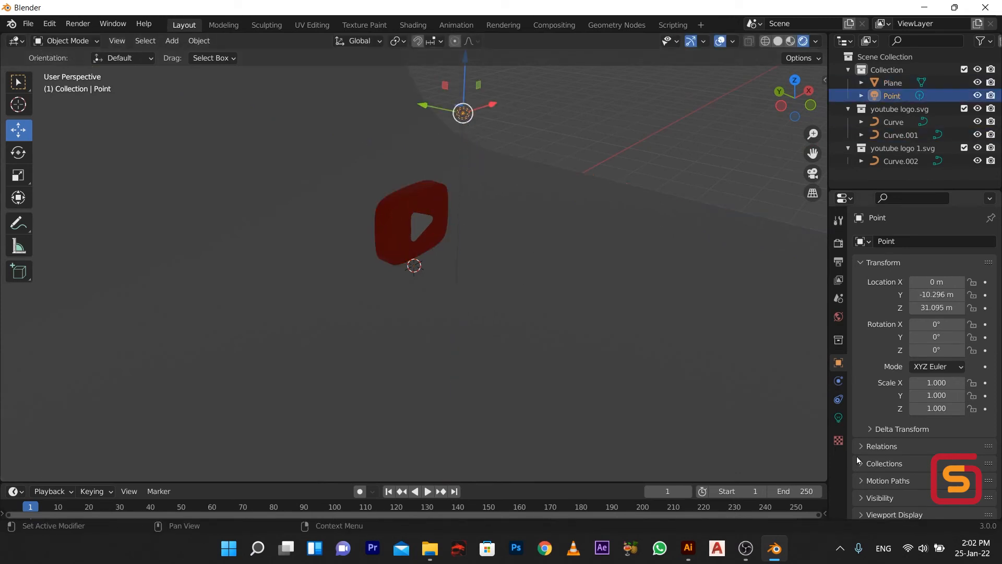
pyautogui.click(838, 418)
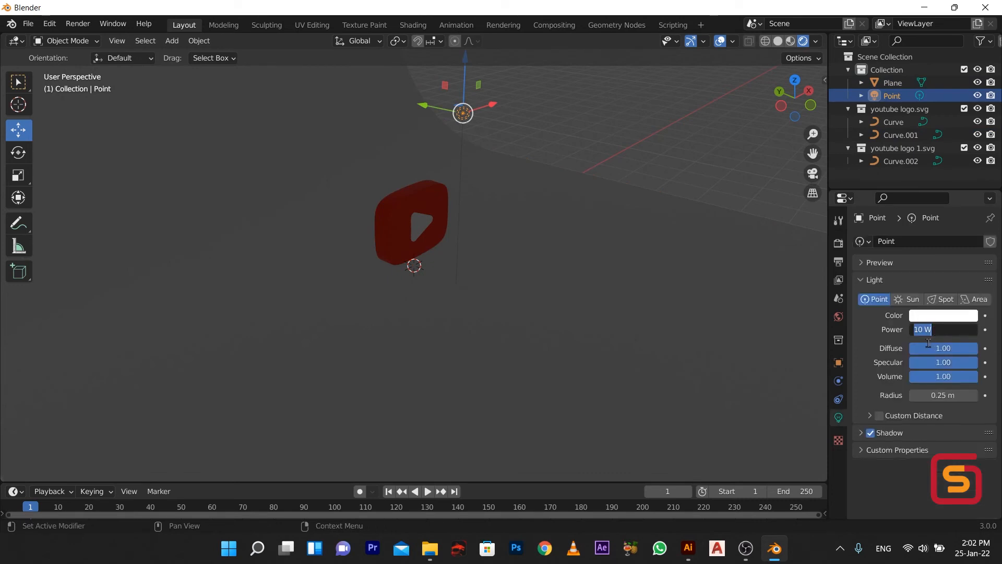
pyautogui.write('3000')
pyautogui.press('Return')
pyautogui.moveTo(504, 189); pyautogui.dragTo(436, 195, button='middle')
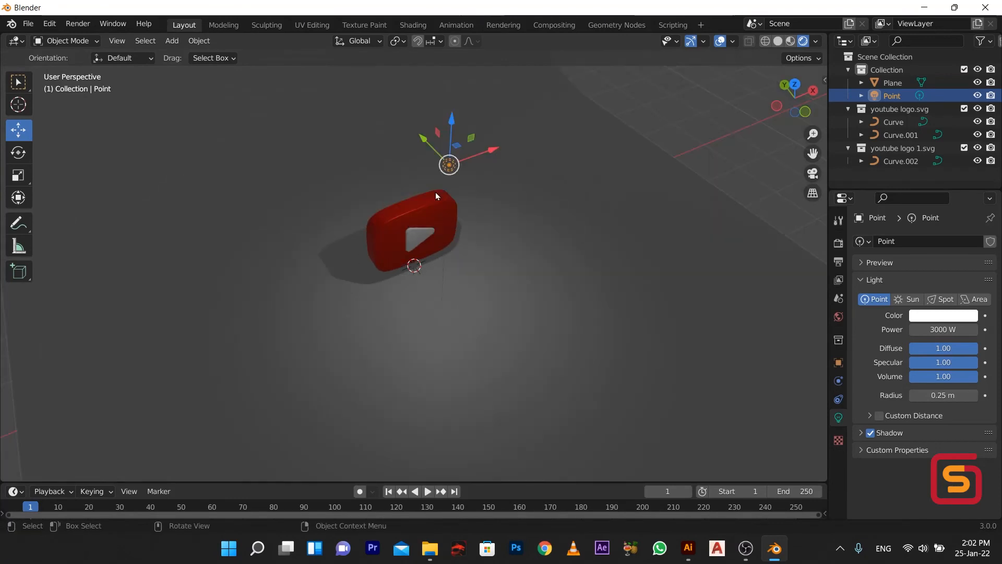
# Lower the point light toward the logo and set its power to 7000 W
pyautogui.moveTo(452, 134); pyautogui.dragTo(445, 219)
pyautogui.scroll(5, 405, 182)
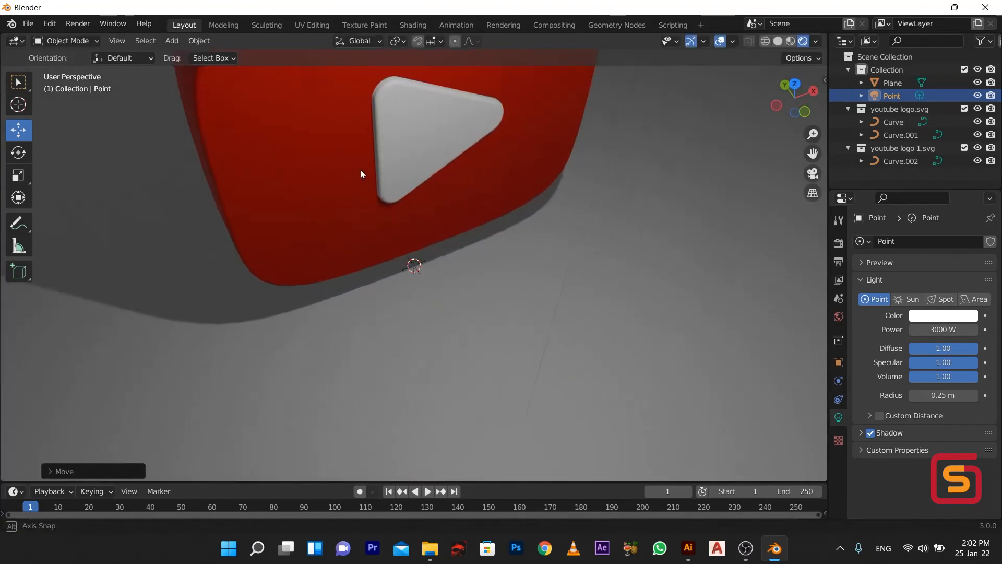
pyautogui.scroll(-4, 394, 291)
pyautogui.moveTo(394, 291); pyautogui.dragTo(336, 198, button='middle')
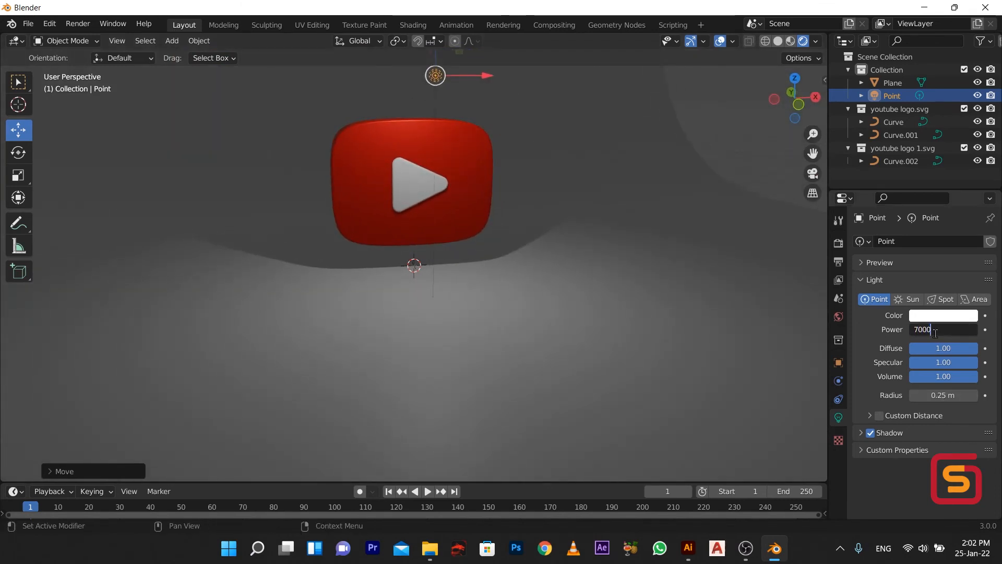
pyautogui.press('Return')
# Reposition the point light lower, in front and to the left of the logo
pyautogui.scroll(-5, 581, 330)
pyautogui.moveTo(393, 275); pyautogui.dragTo(368, 279, button='middle')
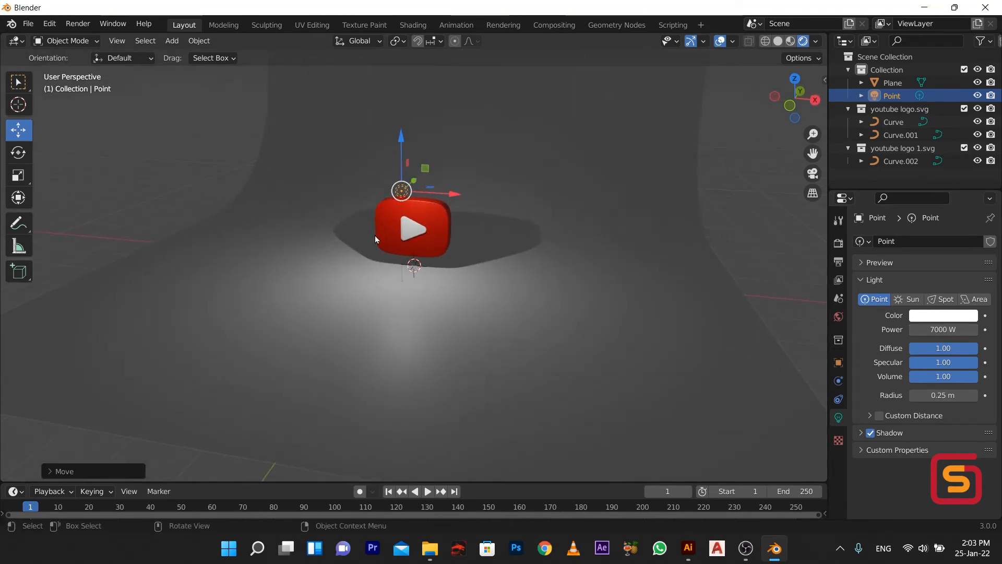
pyautogui.moveTo(374, 236); pyautogui.dragTo(228, 227, button='middle')
pyautogui.moveTo(370, 133); pyautogui.dragTo(309, 309)
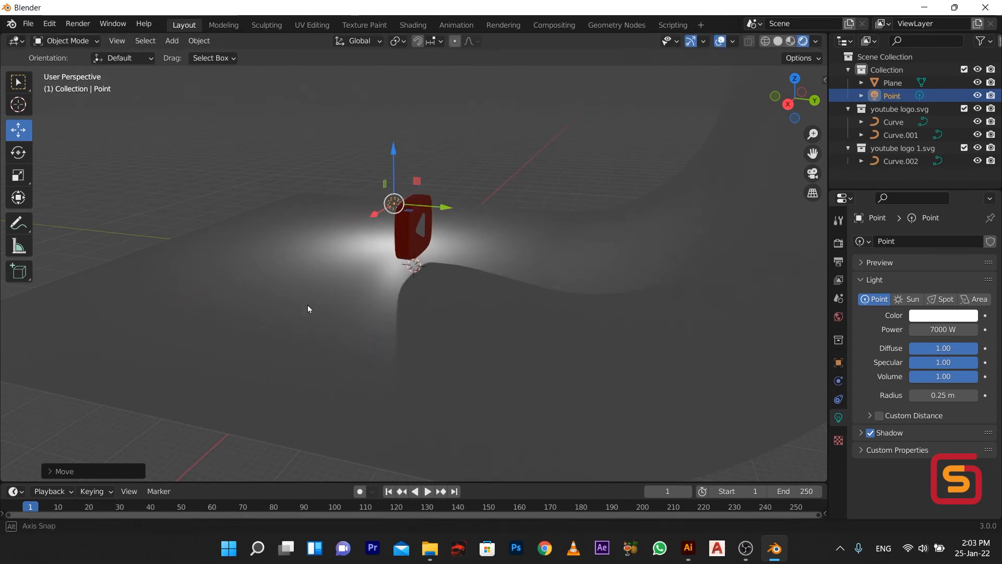
pyautogui.moveTo(309, 309); pyautogui.dragTo(446, 336, button='middle')
# Duplicate the point light twice, placing one copy above the logo and the other further up to its right
pyautogui.hotkey('shift', 'd')
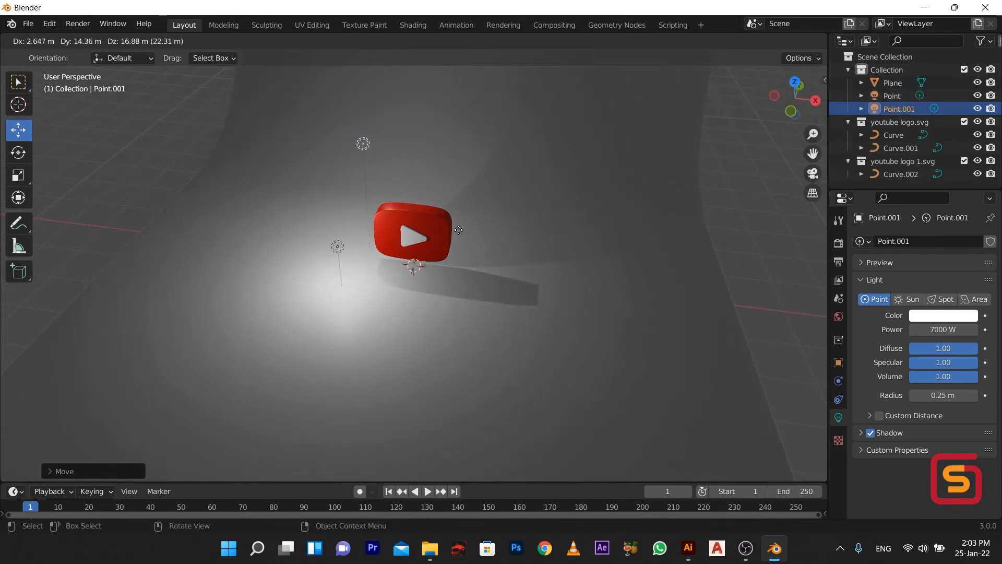
pyautogui.click(529, 227)
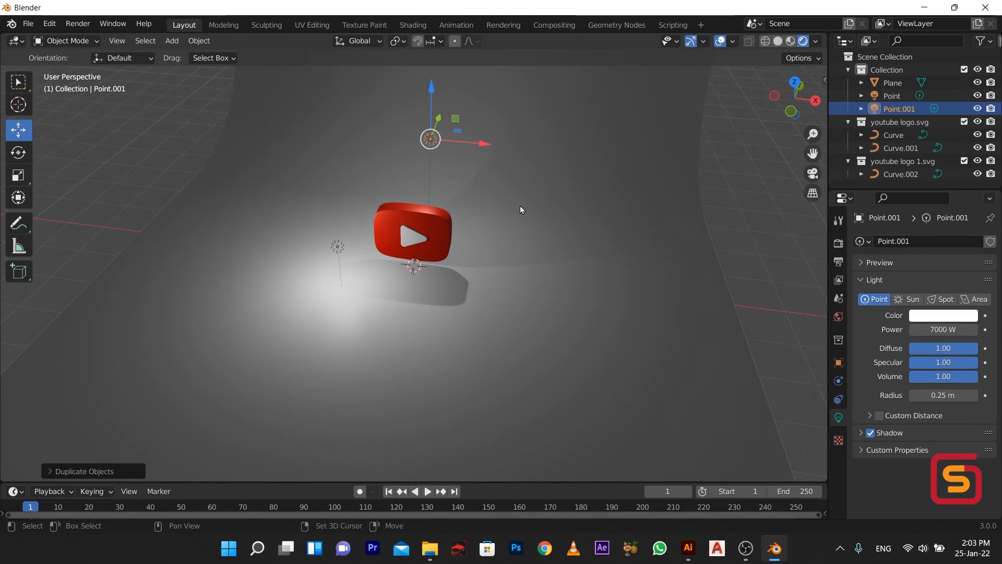
pyautogui.hotkey('shift', 'd')
pyautogui.click(585, 196)
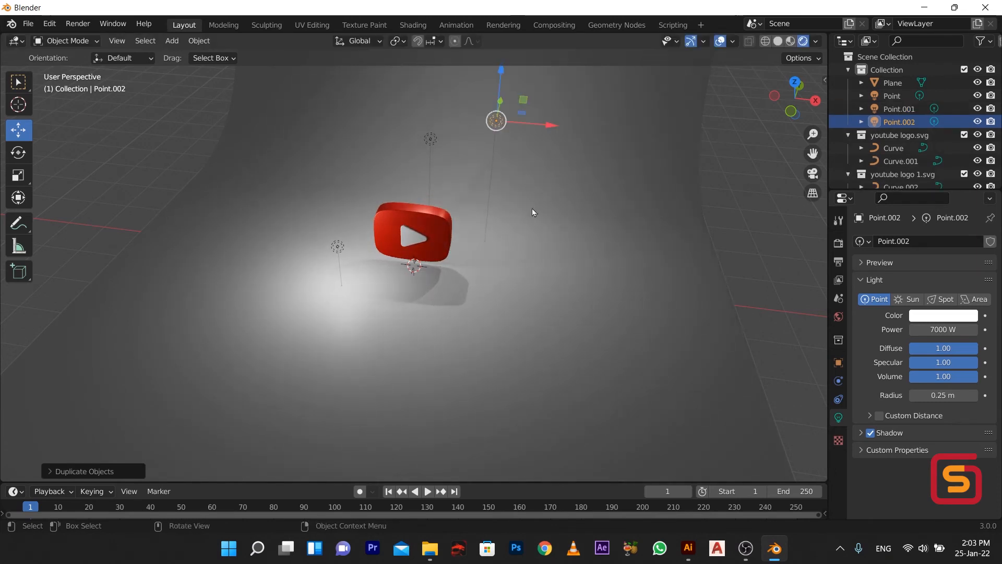
pyautogui.moveTo(532, 209); pyautogui.dragTo(395, 291, button='middle')
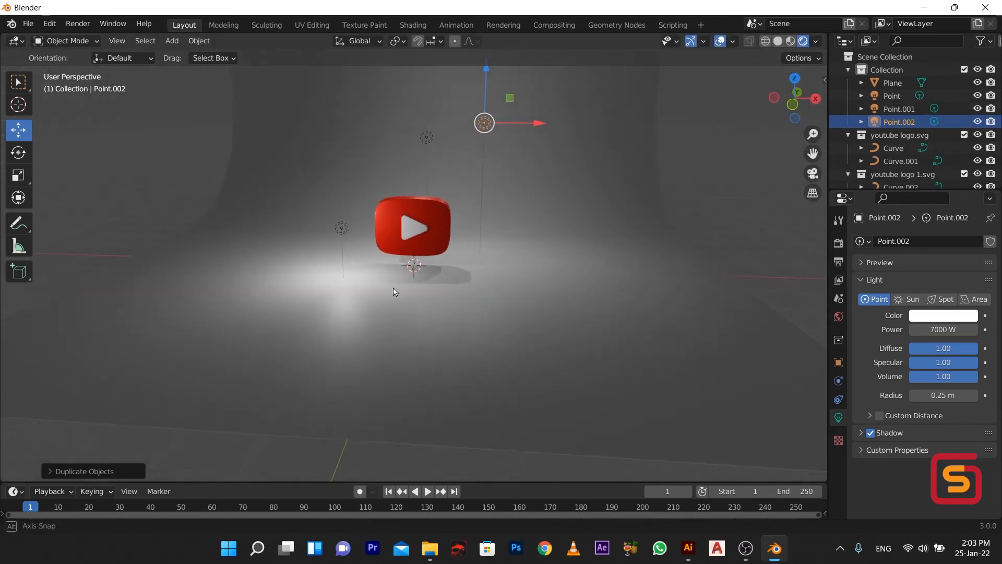
# Raise the original front-left point light well above the logo
pyautogui.click(342, 230)
pyautogui.moveTo(337, 191); pyautogui.dragTo(323, 117)
pyautogui.moveTo(441, 295); pyautogui.dragTo(545, 362, button='middle')
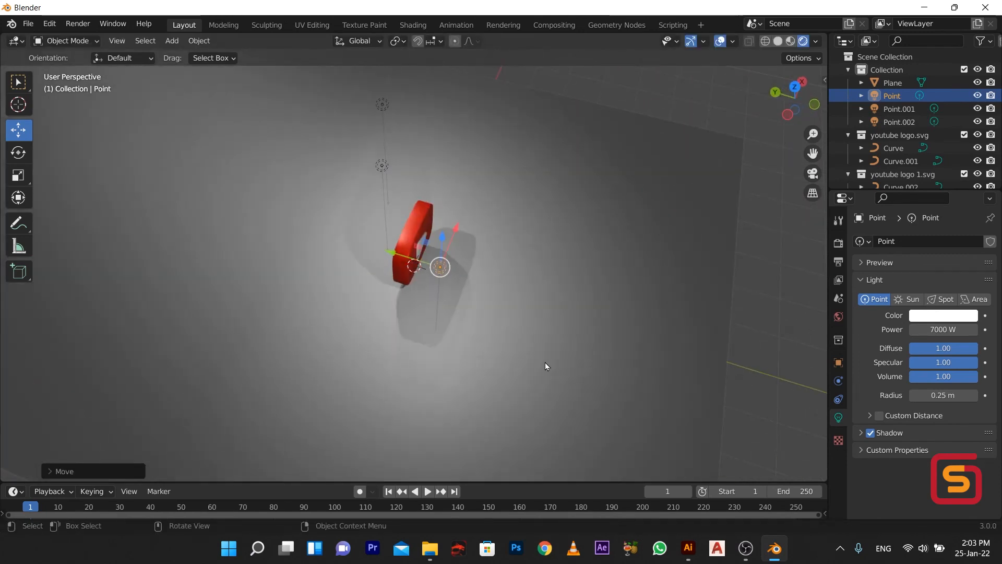
# Duplicate the raised front-left light and place the copy higher, in front of the logo's right side
pyautogui.hotkey('shift', 'd')
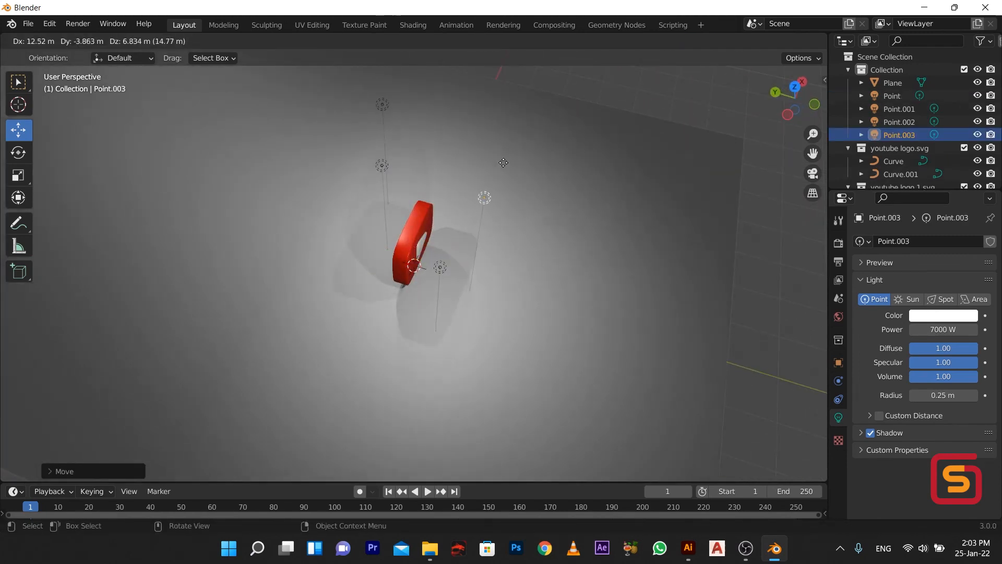
pyautogui.click(497, 144)
pyautogui.moveTo(497, 144); pyautogui.dragTo(319, 172, button='middle')
pyautogui.scroll(6, 402, 199)
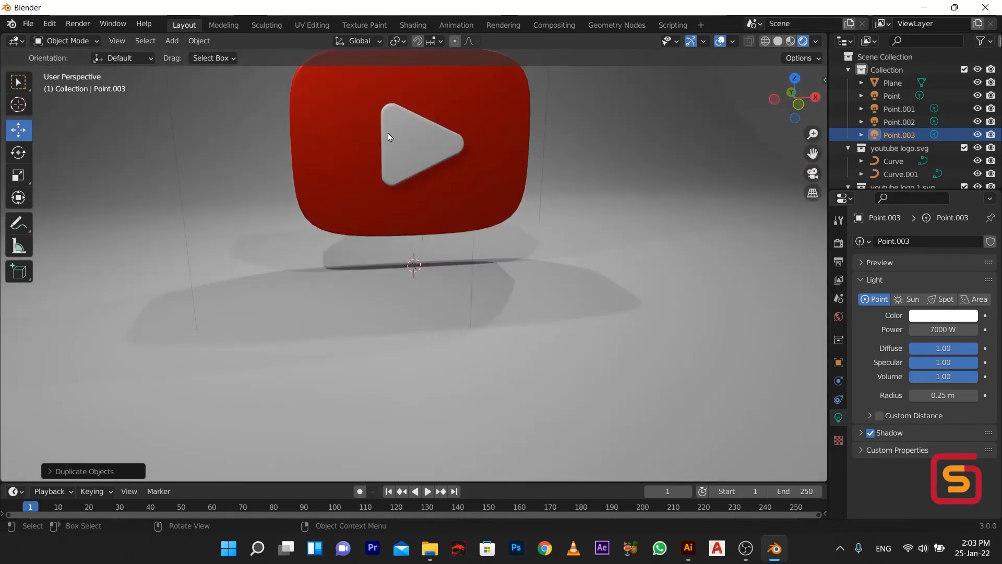
# Try the newest front-right light as a Sun light and check its effect on the scene
pyautogui.moveTo(387, 133); pyautogui.dragTo(503, 201, button='middle')
pyautogui.scroll(-4, 431, 195)
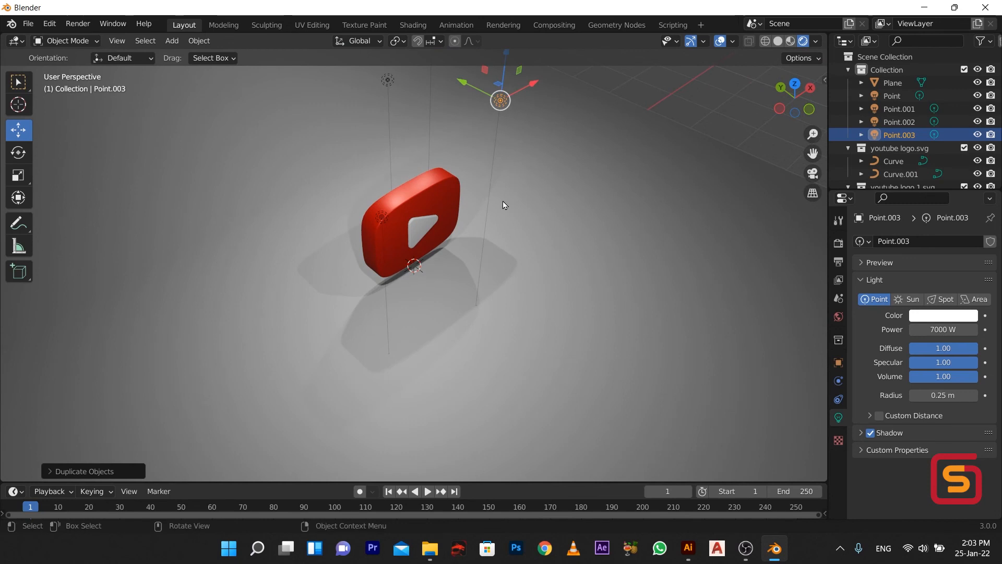
pyautogui.click(911, 299)
pyautogui.moveTo(436, 280); pyautogui.dragTo(324, 196, button='middle')
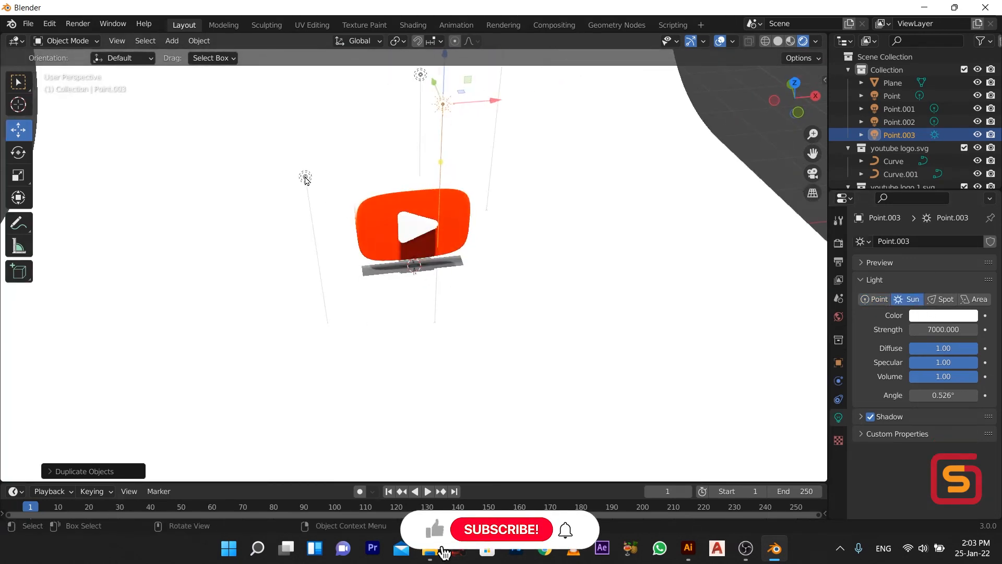
# Delete the three other point lights, keeping only the Sun light in front of the logo
pyautogui.click(306, 178)
pyautogui.press('Delete')
pyautogui.click(420, 76)
pyautogui.press('Delete')
pyautogui.scroll(-1, 465, 339)
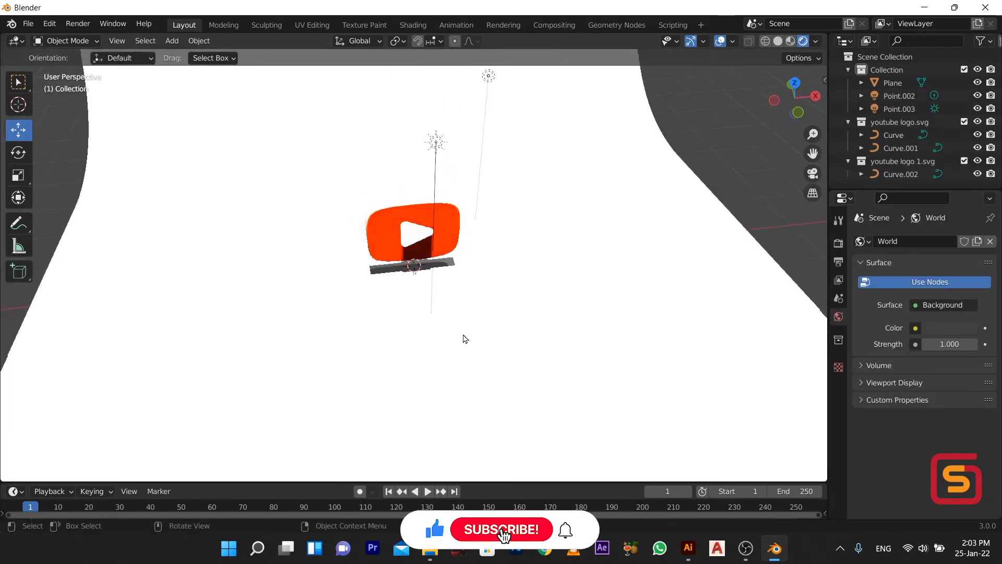
pyautogui.scroll(-3, 465, 338)
pyautogui.click(456, 162)
pyautogui.press('Delete')
# Try the remaining light as Spot and Area, and return its type to Point
pyautogui.click(427, 204)
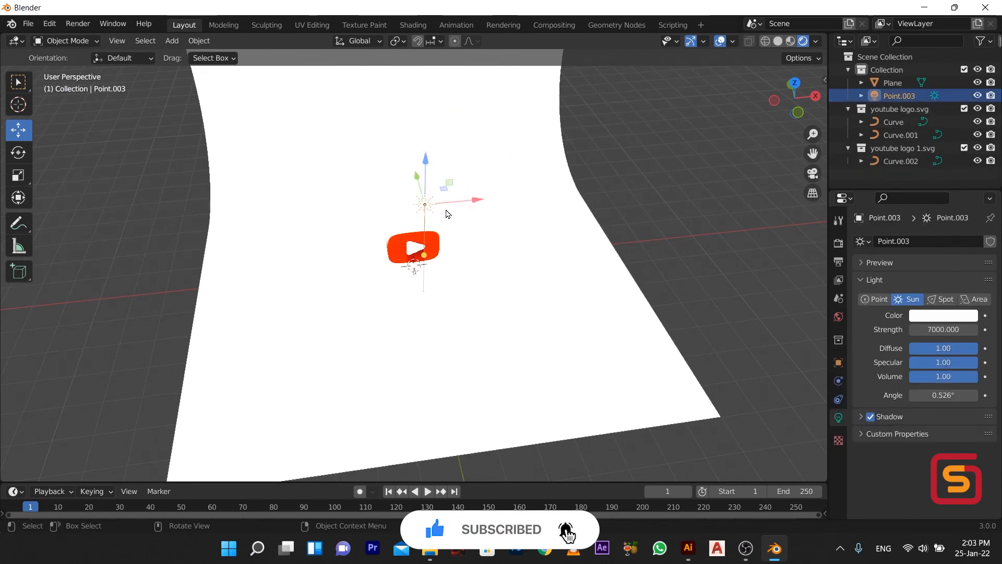
pyautogui.click(940, 298)
pyautogui.click(974, 299)
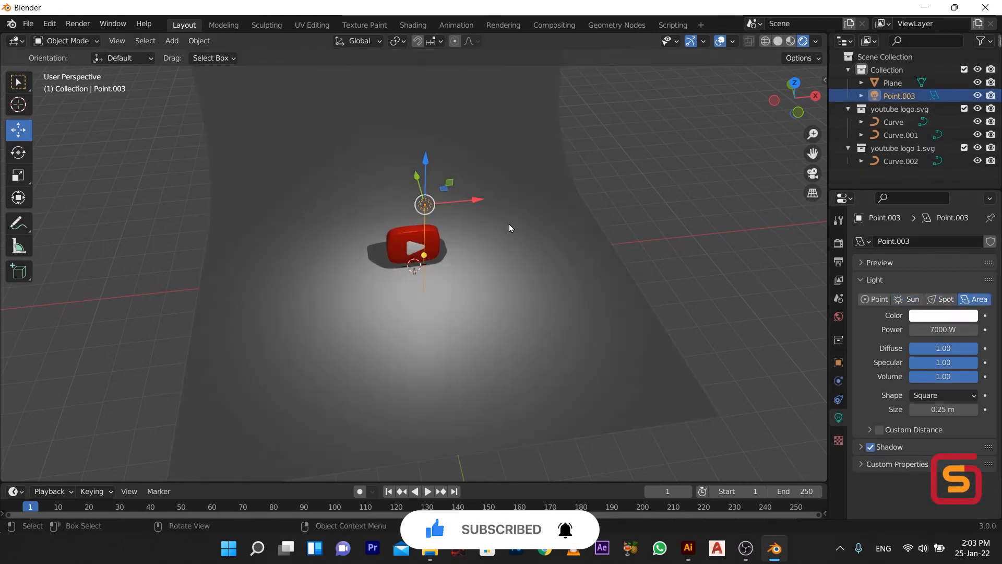
pyautogui.moveTo(541, 176); pyautogui.dragTo(548, 177, button='middle')
pyautogui.click(874, 298)
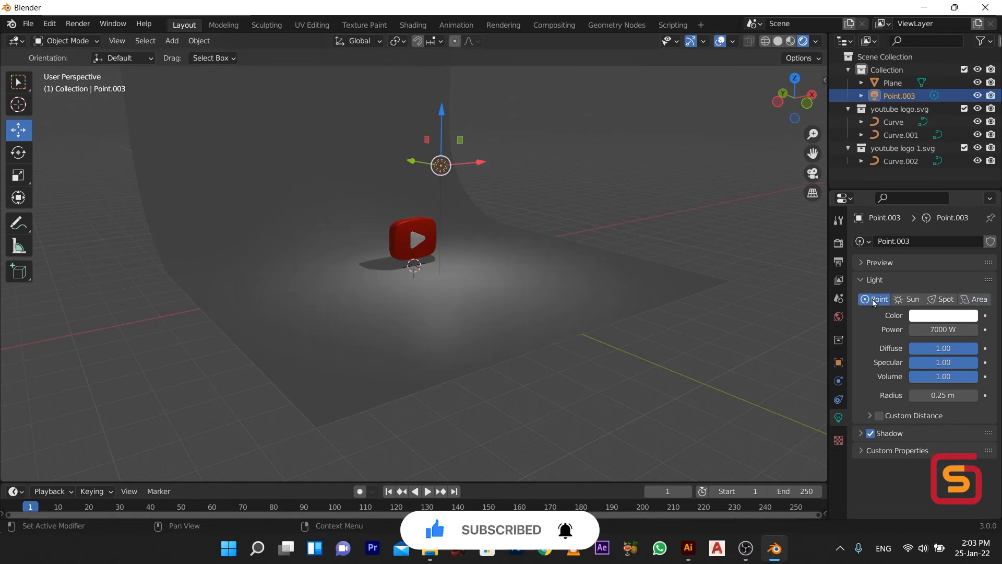
# Select the play triangle together with the red body and bring up the red body's X rotation setting
pyautogui.moveTo(464, 123); pyautogui.dragTo(384, 196, button='middle')
pyautogui.scroll(4, 385, 196)
pyautogui.moveTo(375, 145); pyautogui.dragTo(399, 161, button='middle')
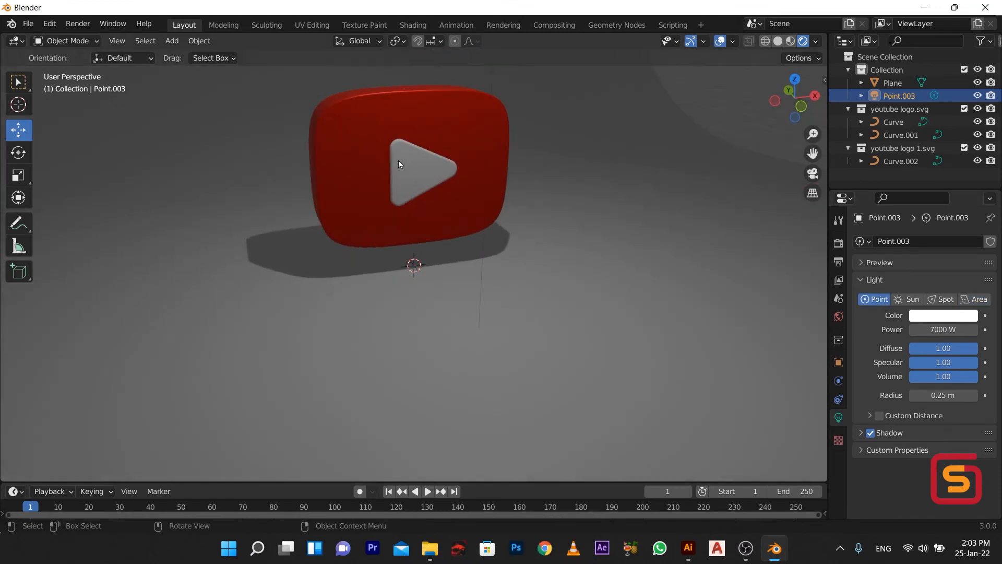
pyautogui.click(399, 160)
pyautogui.keyDown('shift'); pyautogui.click(347, 151); pyautogui.keyUp('shift')
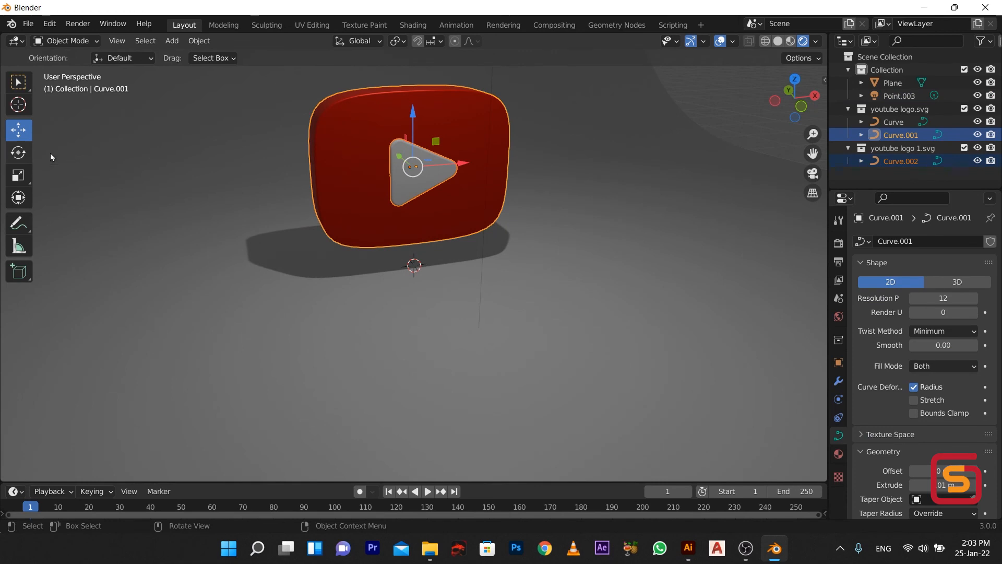
pyautogui.click(838, 243)
pyautogui.click(838, 220)
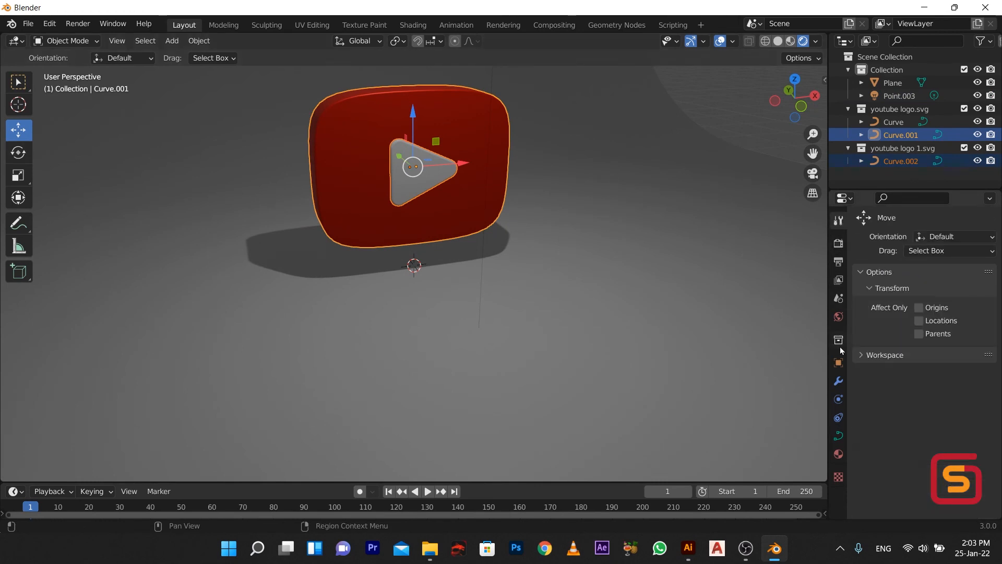
pyautogui.click(839, 340)
pyautogui.click(839, 362)
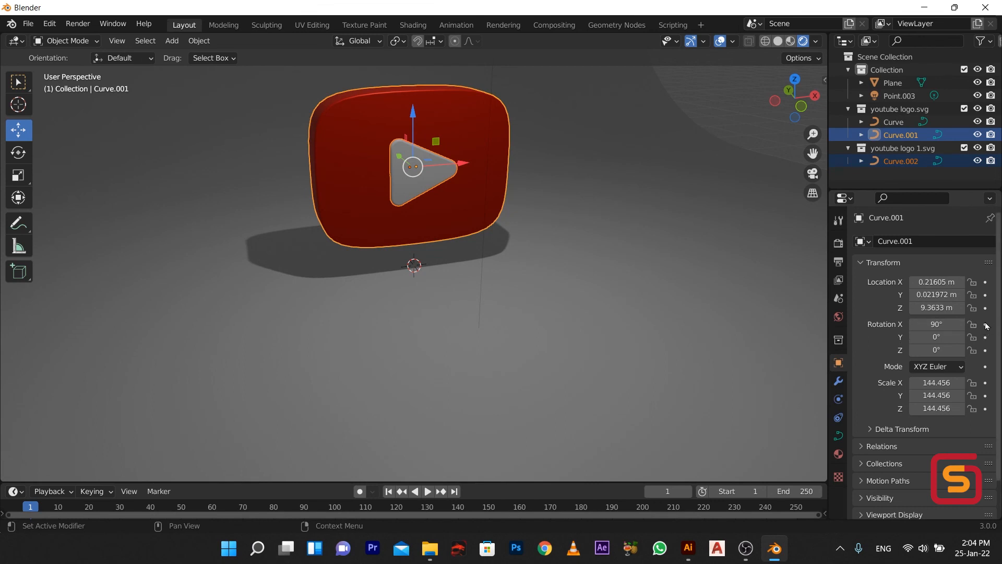
pyautogui.moveTo(937, 324)
pyautogui.mouseDown()
pyautogui.moveTo(909, 324)
pyautogui.moveTo(937, 324)
pyautogui.mouseUp()
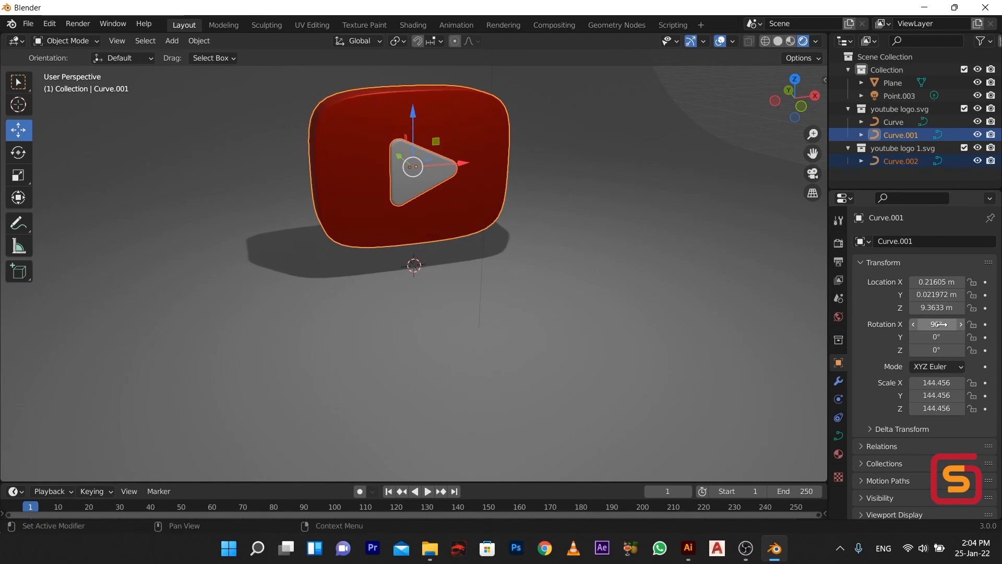